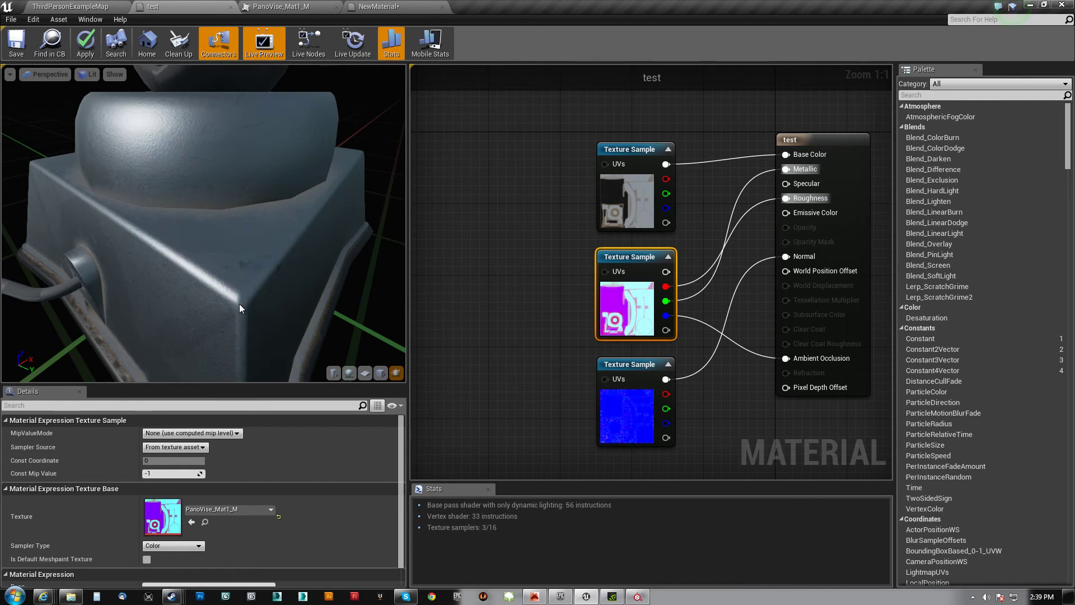
Step: Check the three texture samples in the Unreal material, including PanoVise_Mat1_D, and view under the mesh
left_click(632, 190)
left_click(628, 294)
left_click(634, 406)
left_click(627, 294)
left_click(632, 200)
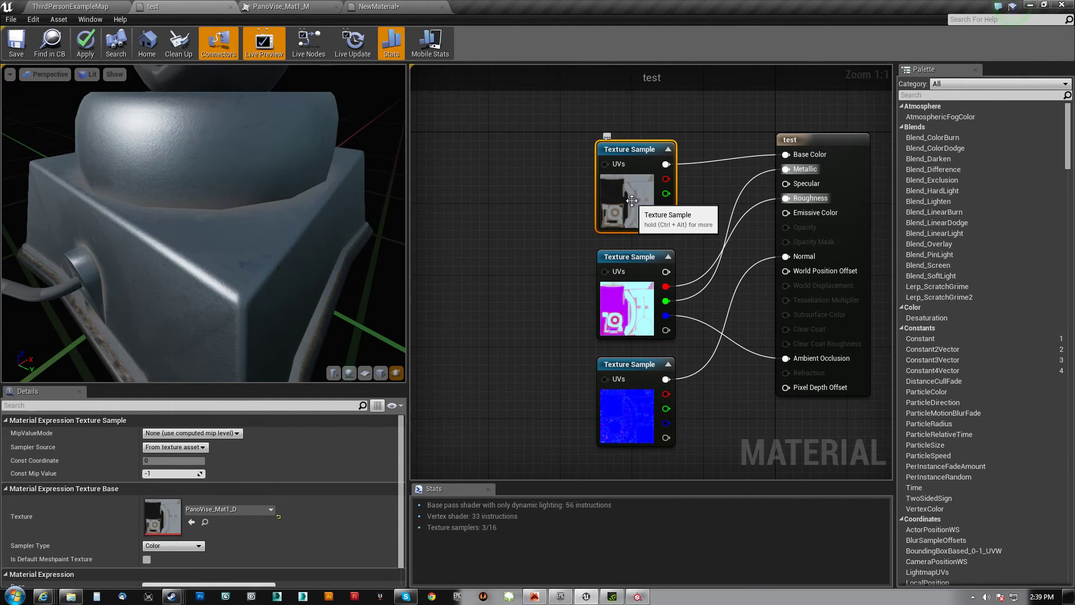
left_click_drag(310, 314, 295, 337)
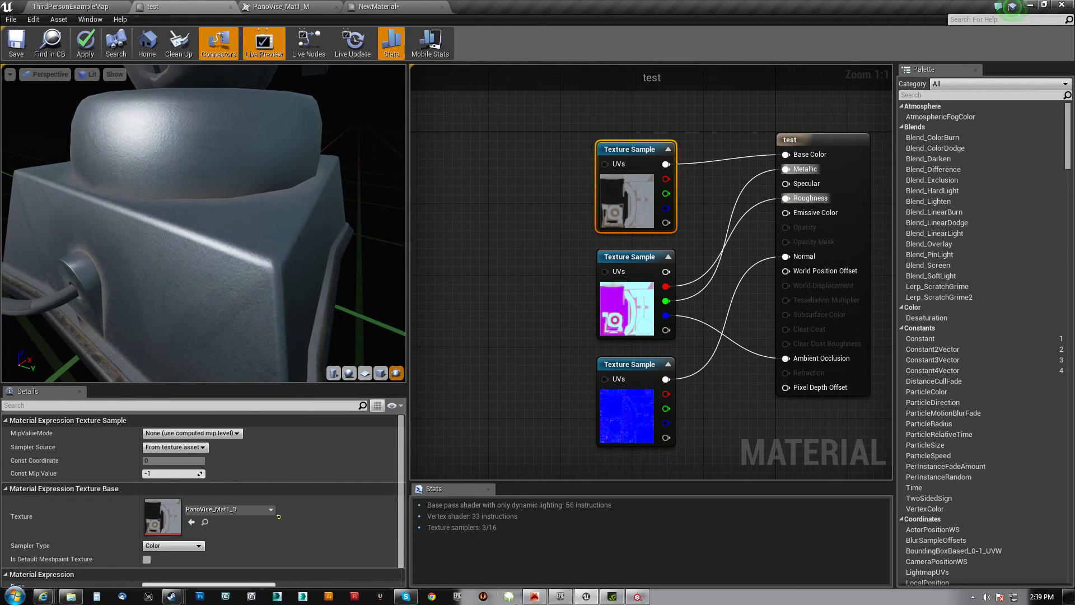
Step: Compare the model in Substance Painter against the Unreal preview's box corner
left_click(636, 597)
mouse_move(473, 257)
left_mouse_down("alt")
mouse_move(535, 217)
mouse_move(592, 241)
mouse_move(595, 278)
mouse_move(372, 151)
left_mouse_up("alt")
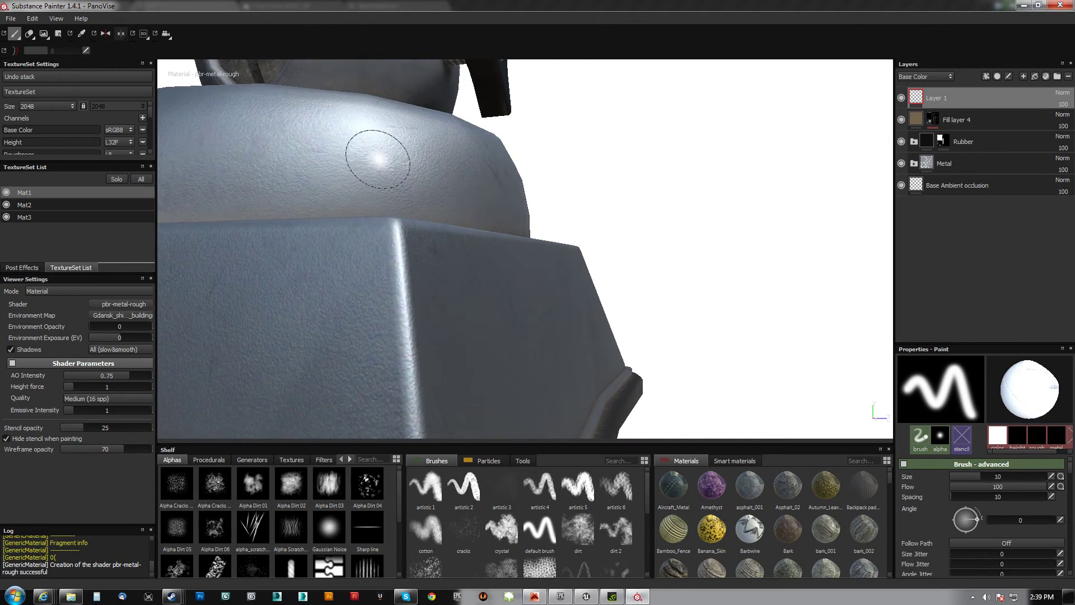
left_click(586, 597)
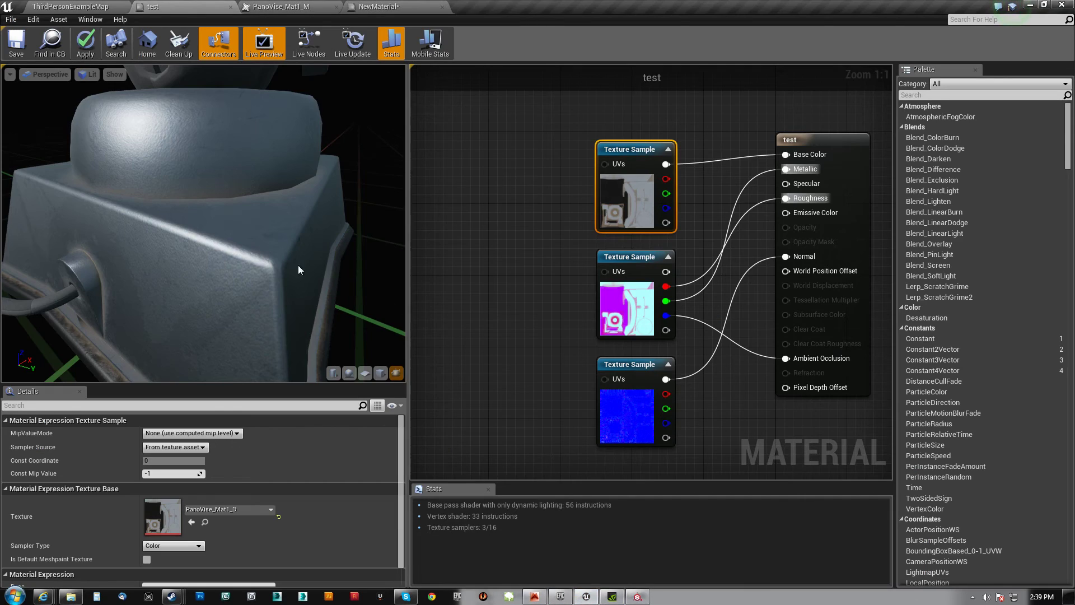
left_click_drag(298, 271, 243, 266)
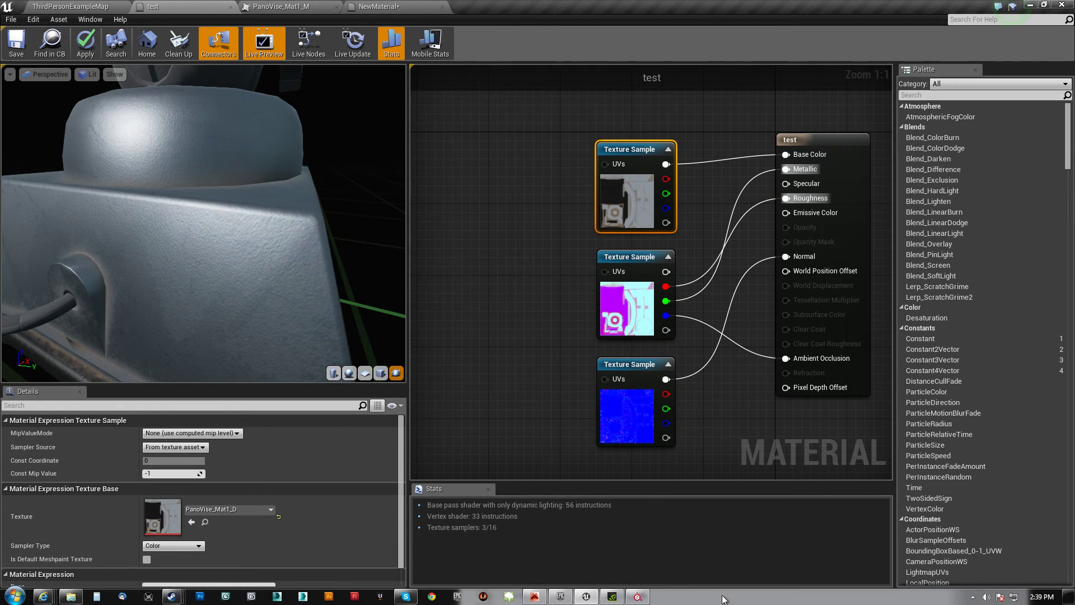
Step: In Substance Painter, bring up Export all channels and its preset Configuration page
left_click(637, 597)
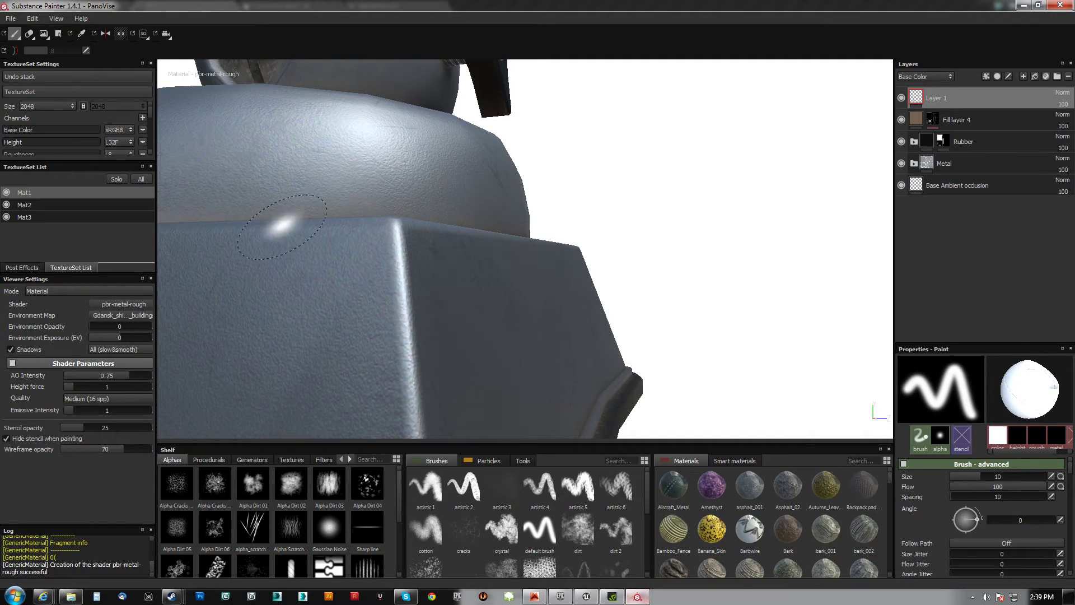
left_click(17, 20)
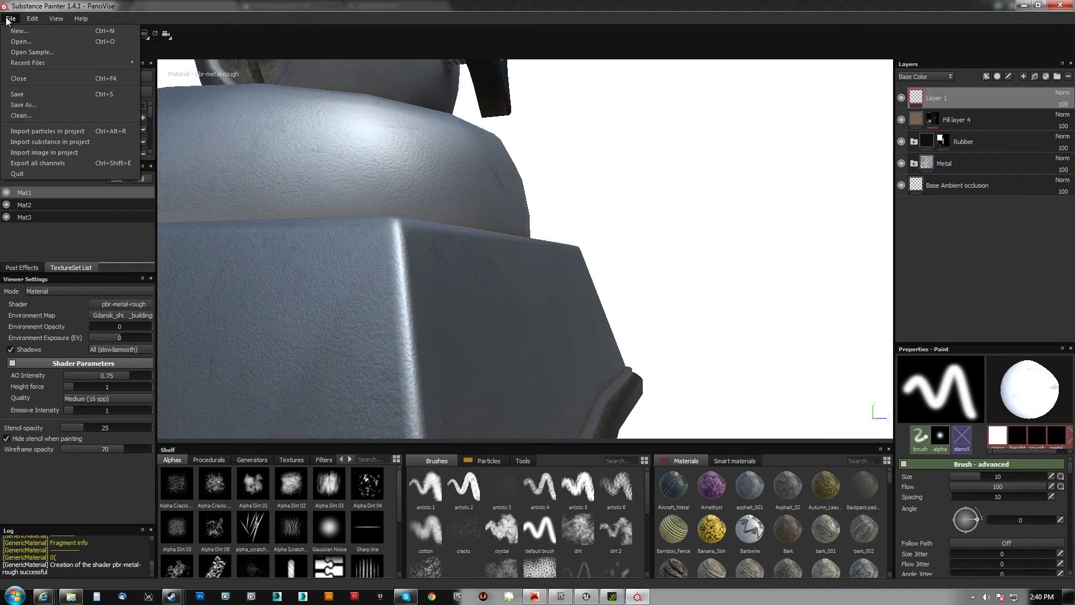
left_click(42, 163)
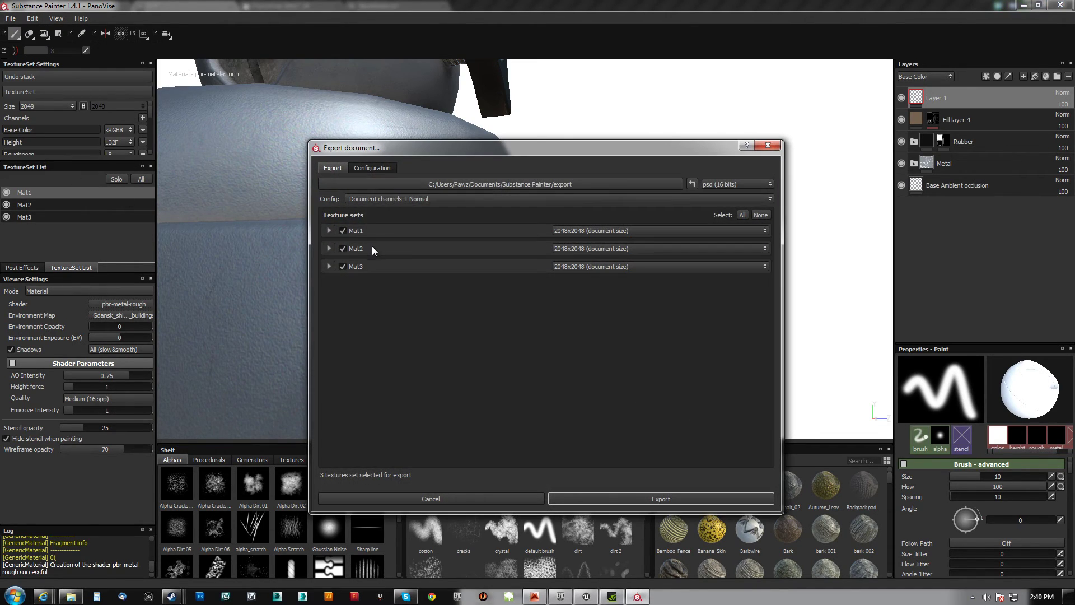
left_click(372, 169)
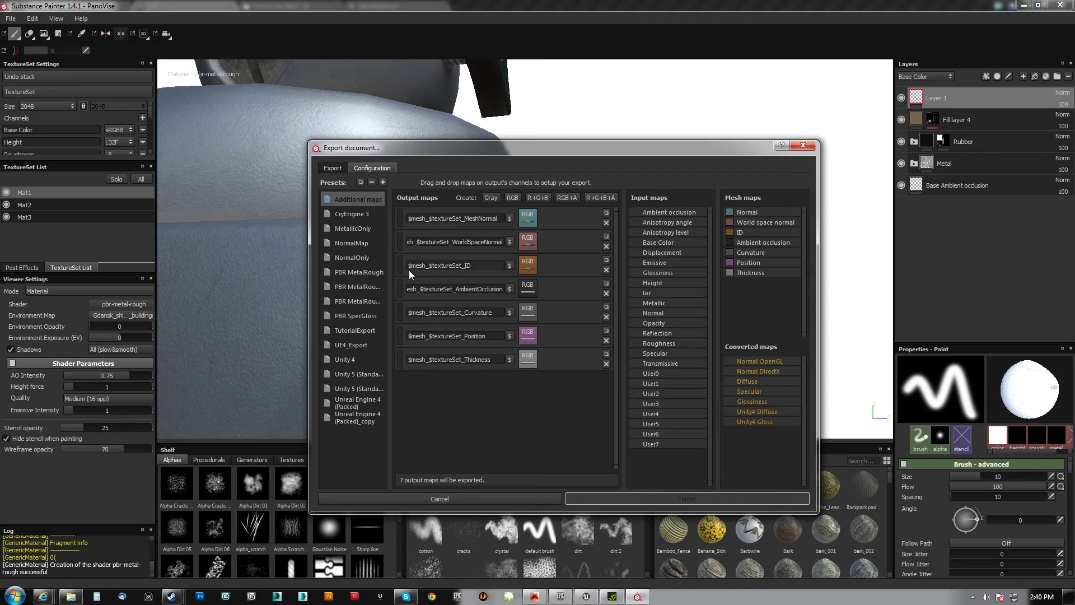
Step: Remove the Unreal Engine 4 (Packed)_copy preset after comparing it with Unreal Engine 4 (Packed)
left_click(351, 404)
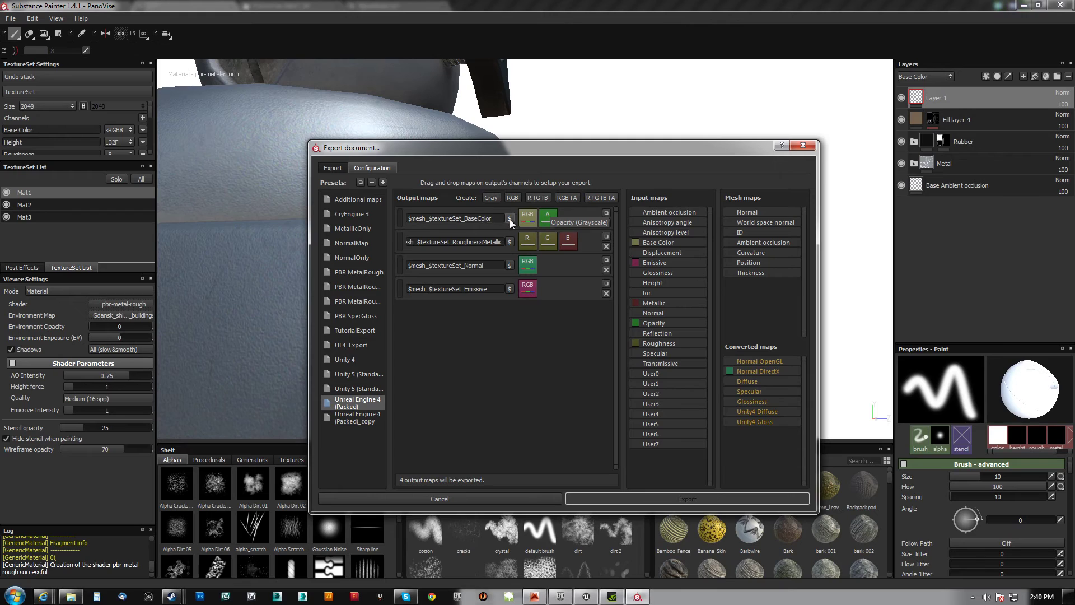
left_click(352, 420)
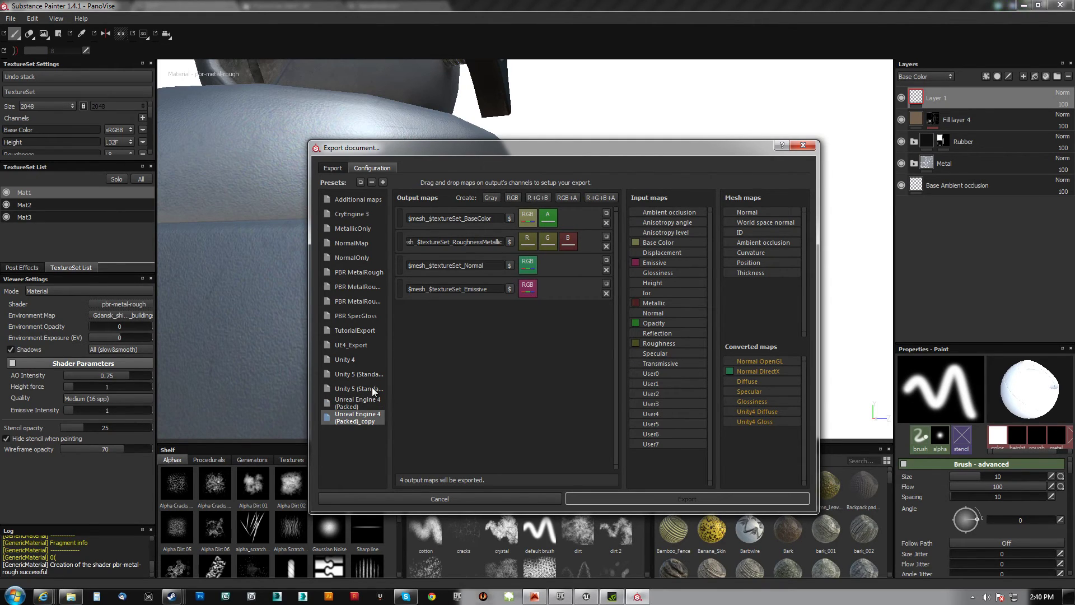
right_click(348, 413)
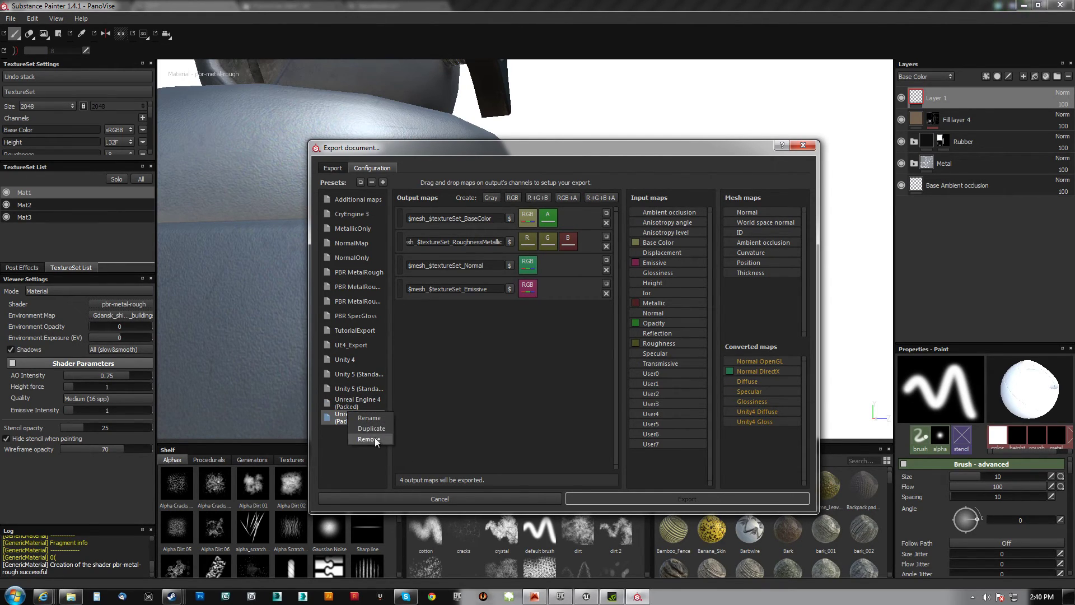
left_click(373, 439)
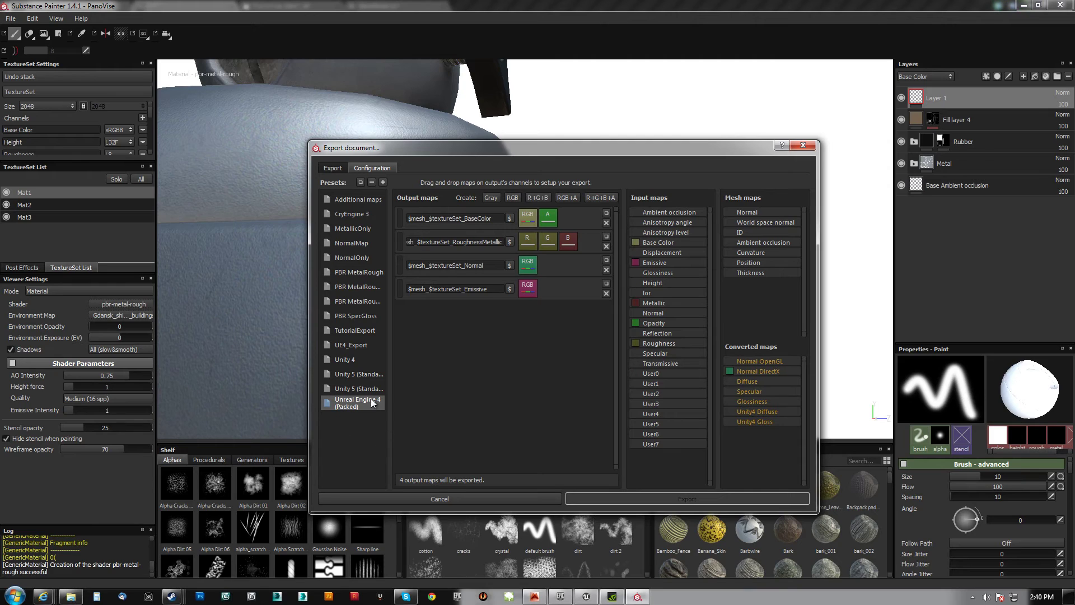
Step: Select the UE4_Export preset and delete its three existing output maps
left_click(352, 345)
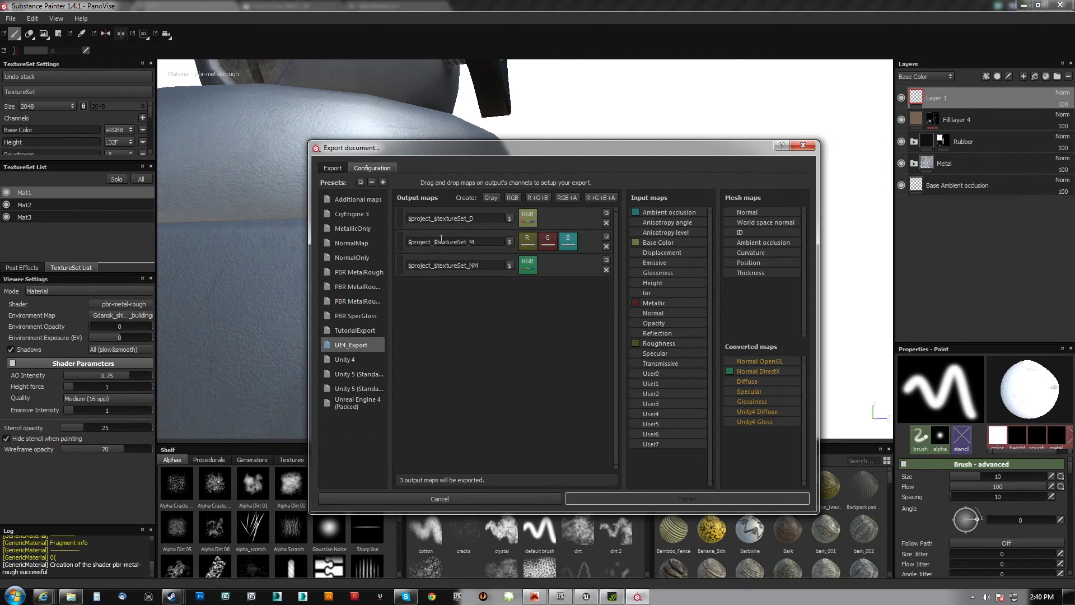
left_click(606, 223)
left_click(605, 223)
left_click(606, 222)
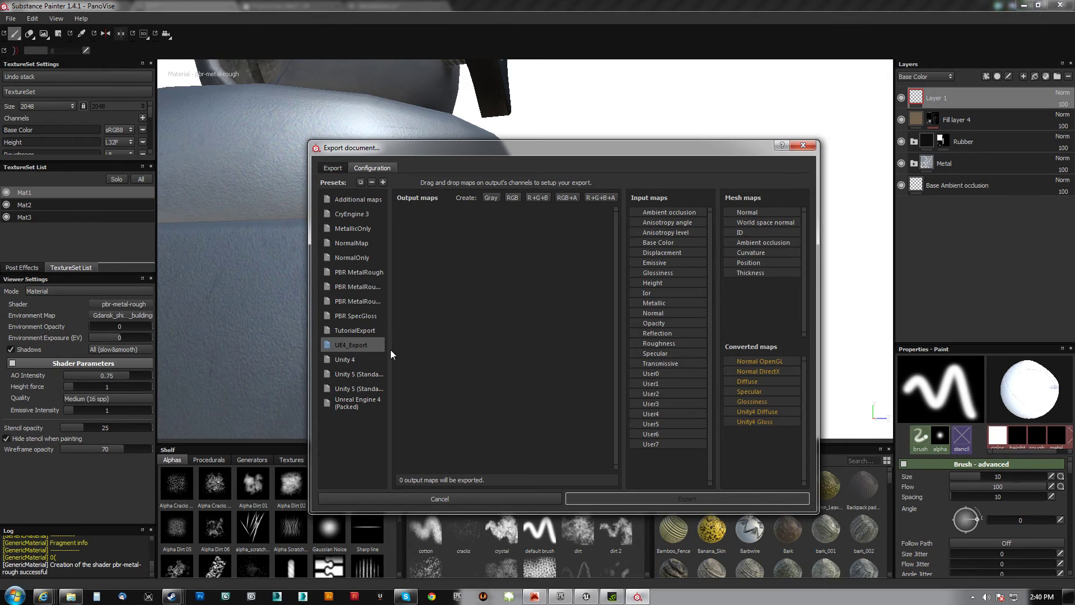
Step: Add three new output maps: RGB, R+G+B and RGB
left_click(512, 197)
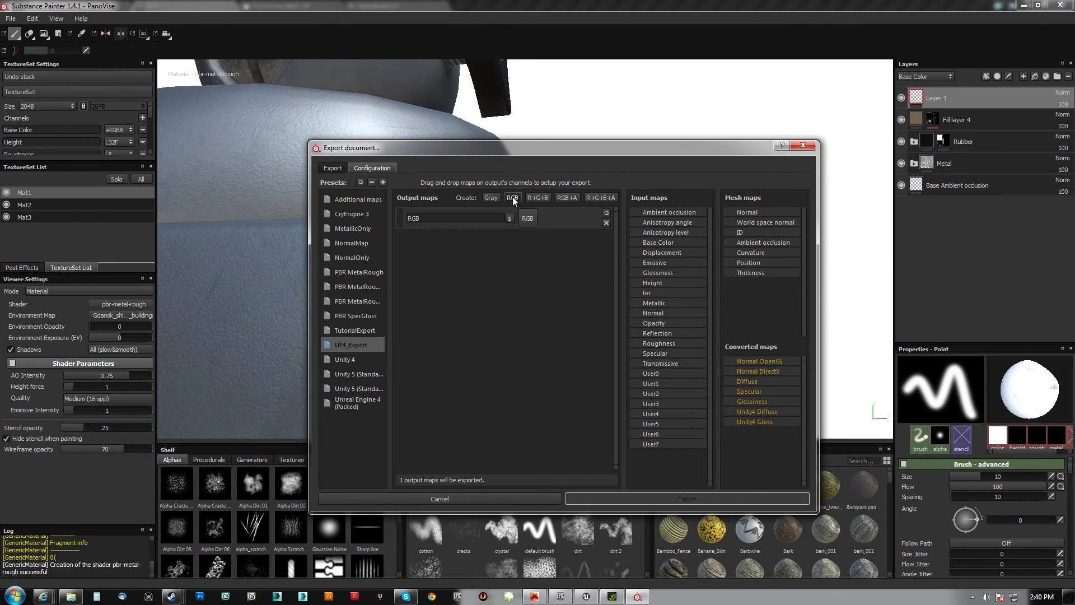
left_click(538, 197)
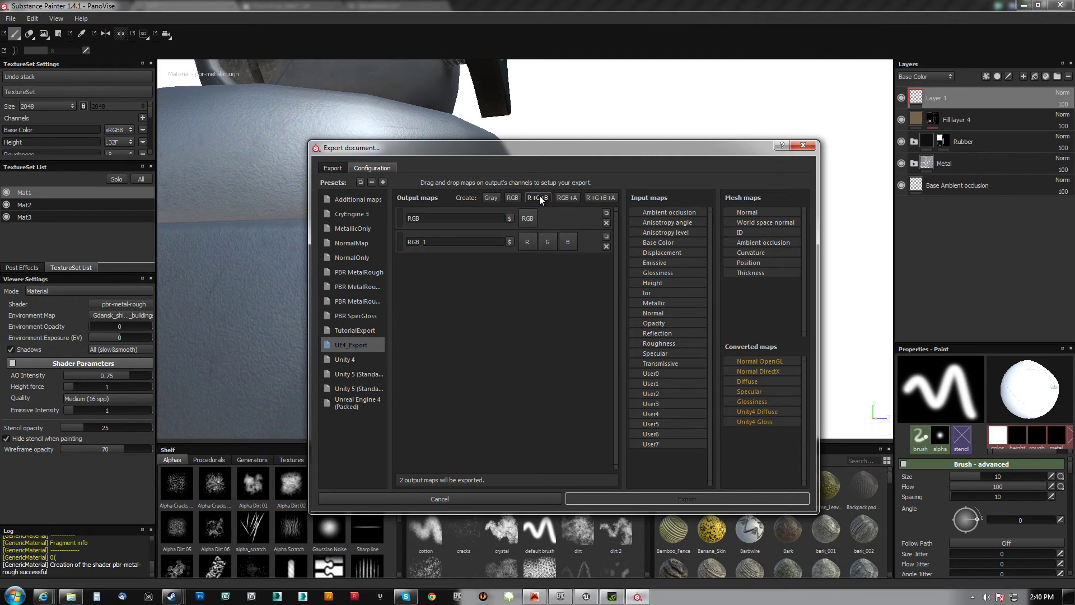
left_click(512, 197)
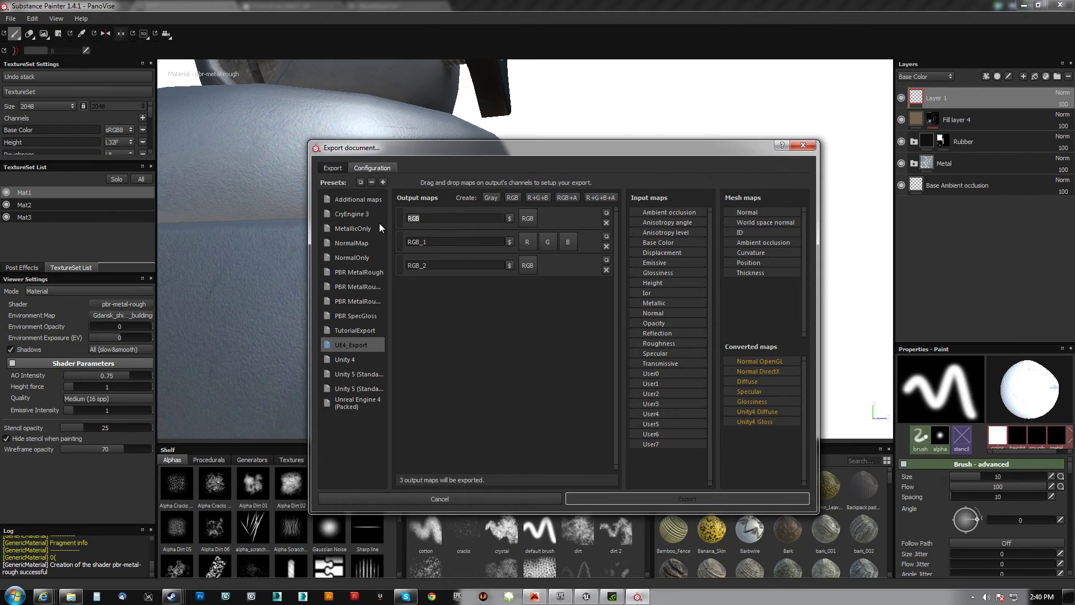
Step: Name the first map $project_$textureSet using the naming variables
left_click(510, 218)
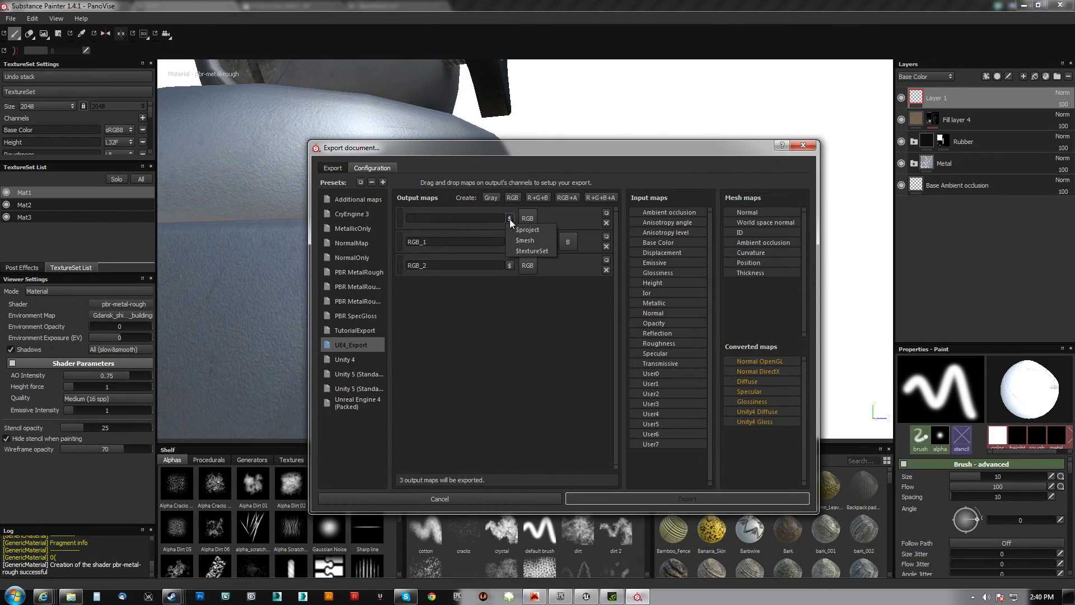
left_click(528, 230)
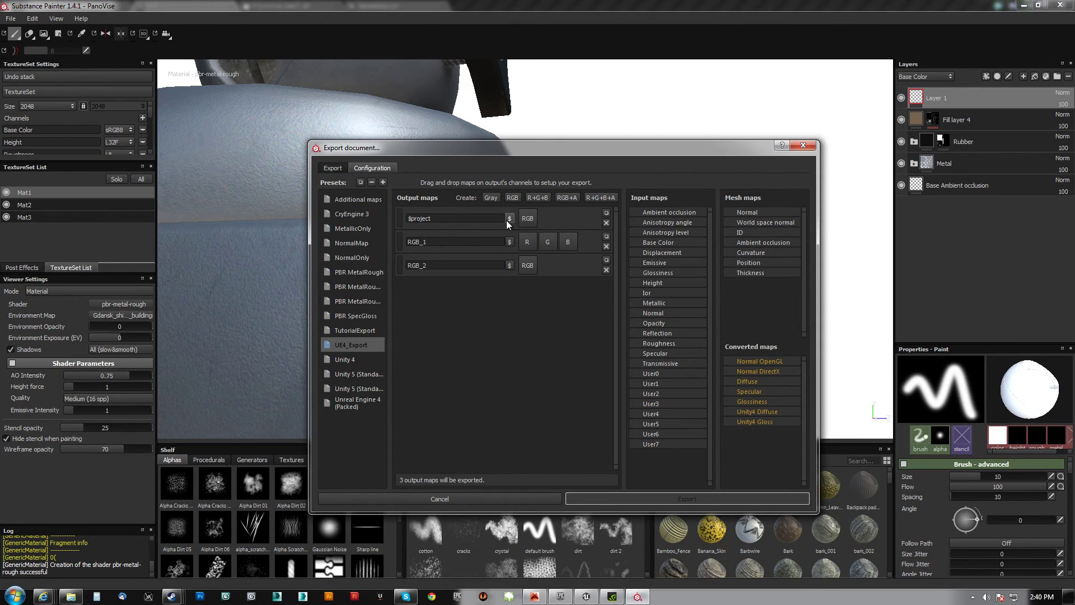
left_click(467, 217)
type("_")
left_click(509, 219)
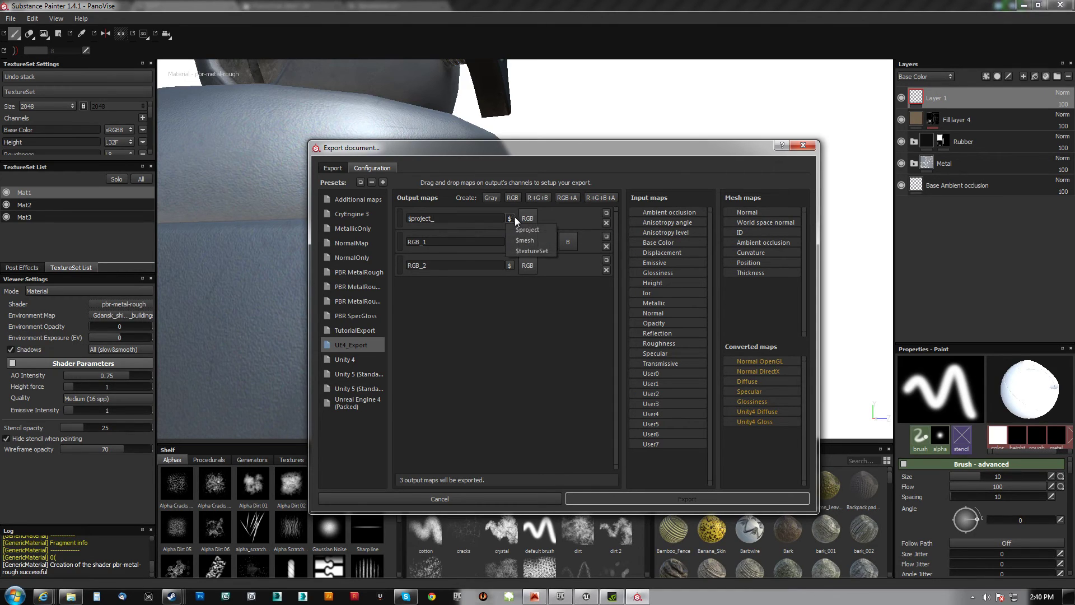
left_click(537, 252)
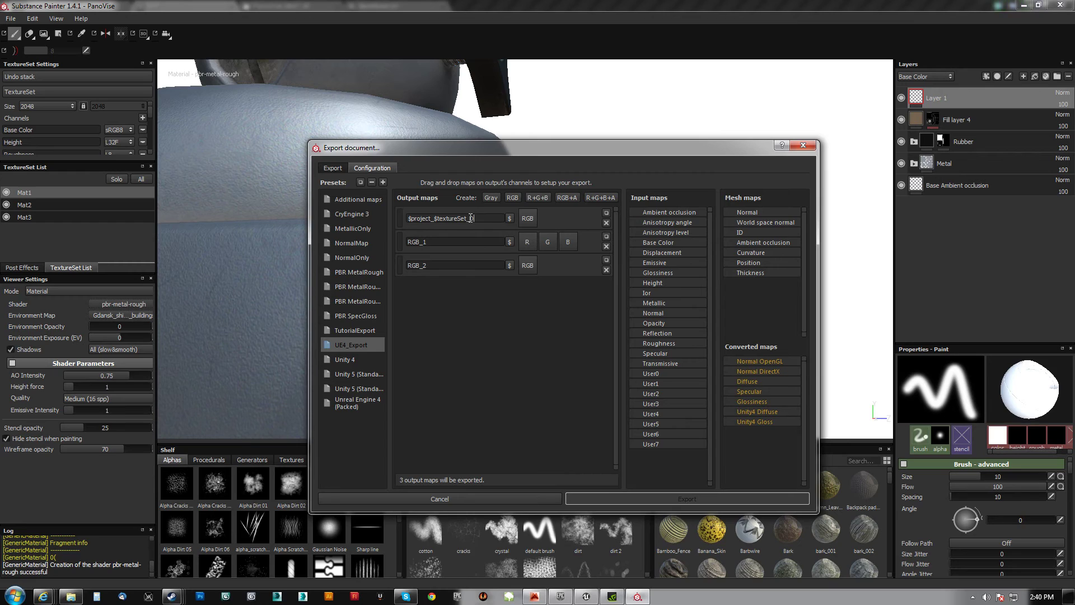
Step: Copy the $project_$textureSet_ prefix into the other maps, ending the third with NM; drop Base Color on D
left_click_drag(471, 218, 408, 218)
key("ctrl+c")
double_click(443, 242)
key("ctrl+v")
double_click(463, 261)
key("ctrl+v")
type("NM")
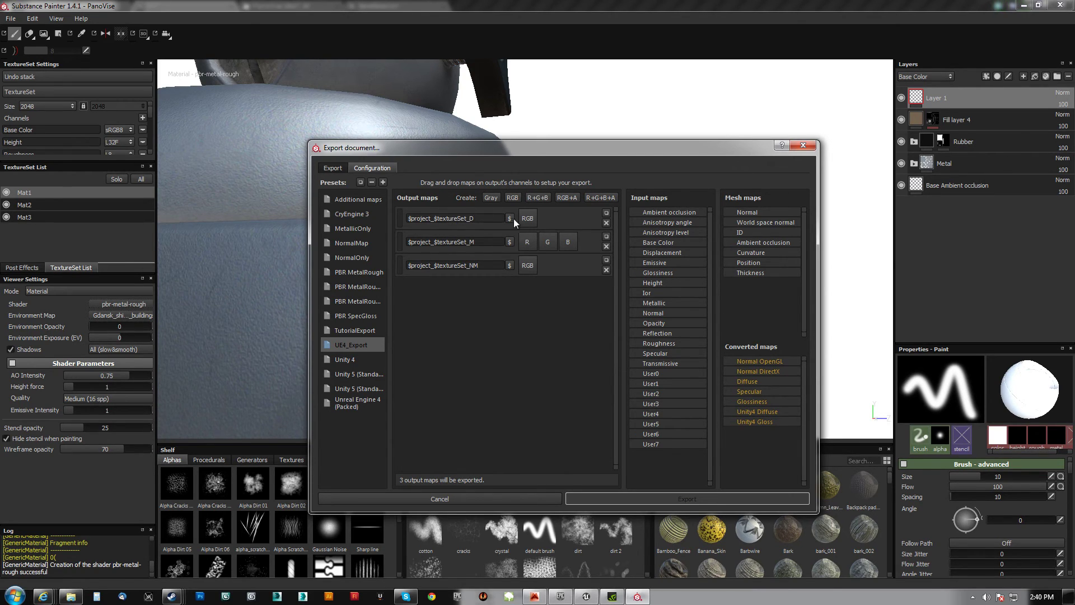
left_click_drag(664, 243, 528, 224)
Step: Map Base Color to D, Roughness/Metallic/Ambient occlusion to M's R/G/B, and Normal DirectX to NM
left_click(554, 238)
left_click_drag(659, 344, 529, 240)
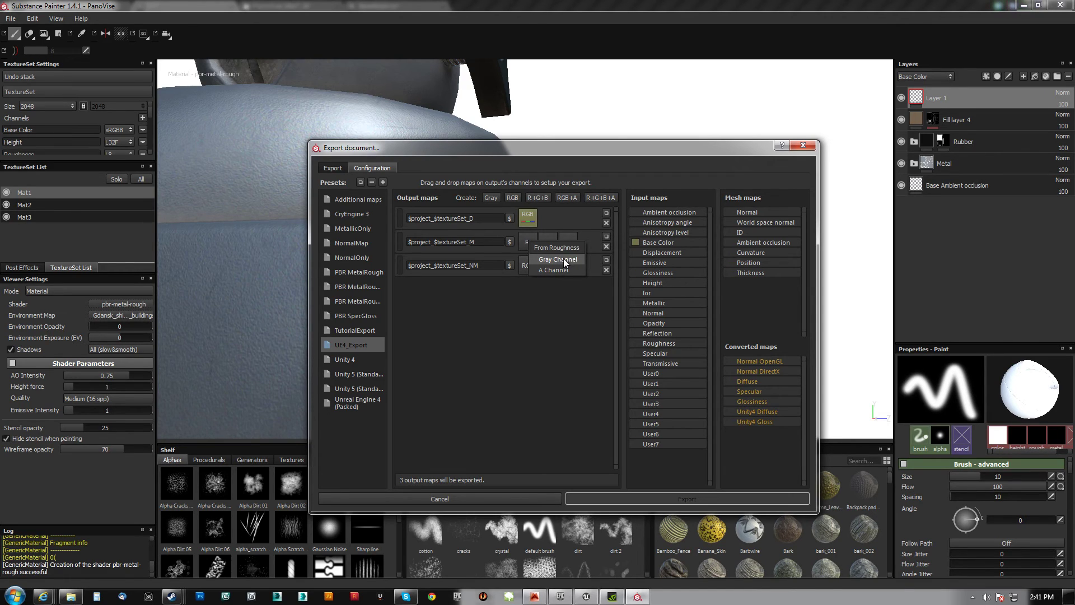
left_click(553, 259)
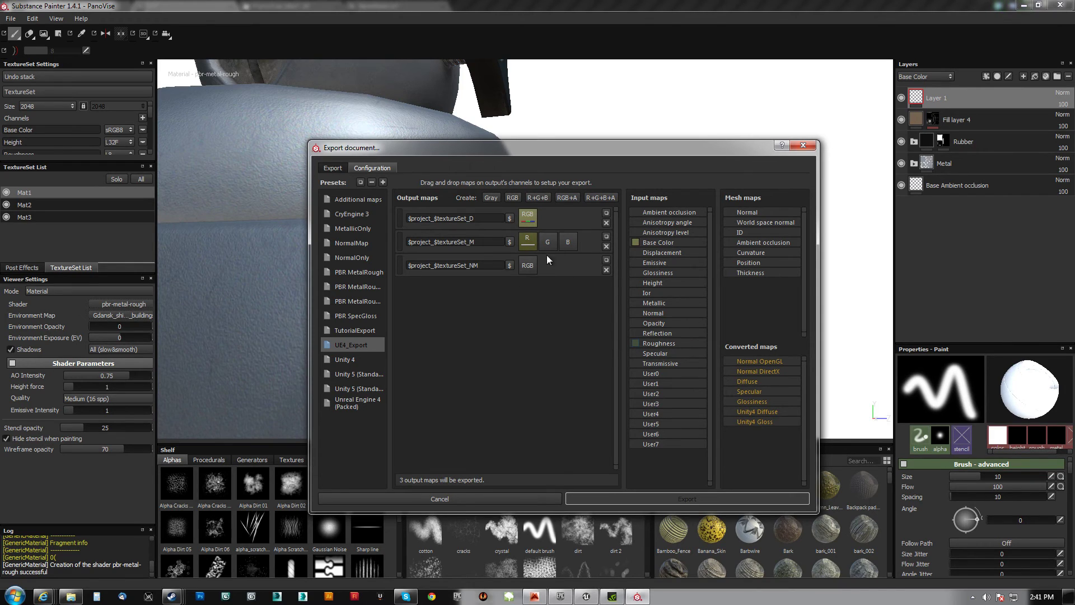
left_click_drag(654, 304, 550, 237)
left_click_drag(676, 214, 569, 238)
left_click(598, 257)
left_click_drag(761, 369, 527, 266)
left_click(554, 280)
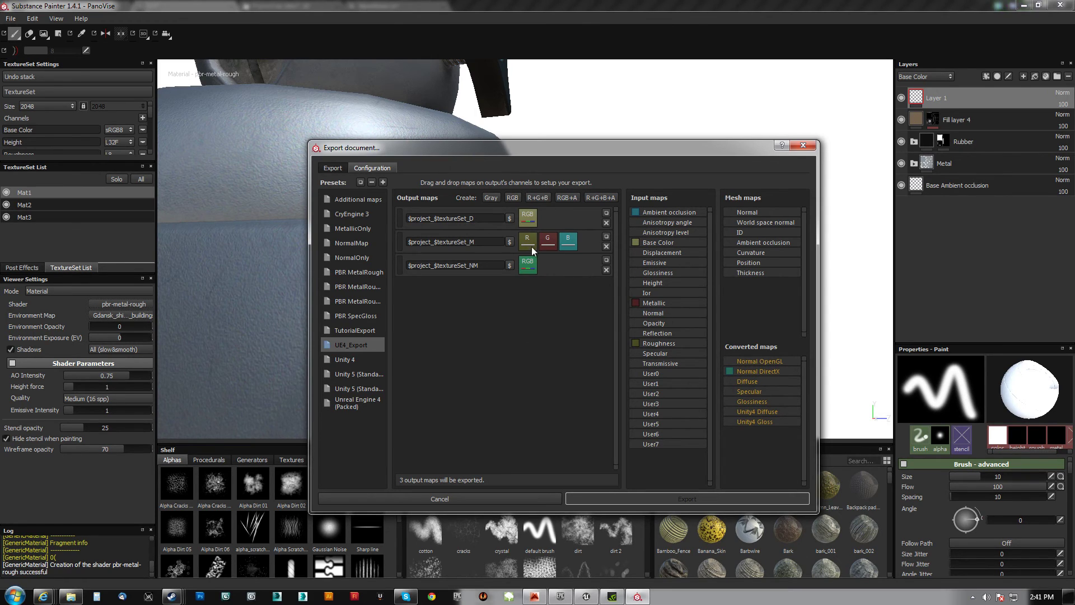
Step: Choose UE4_Export as the export configuration
left_click(332, 168)
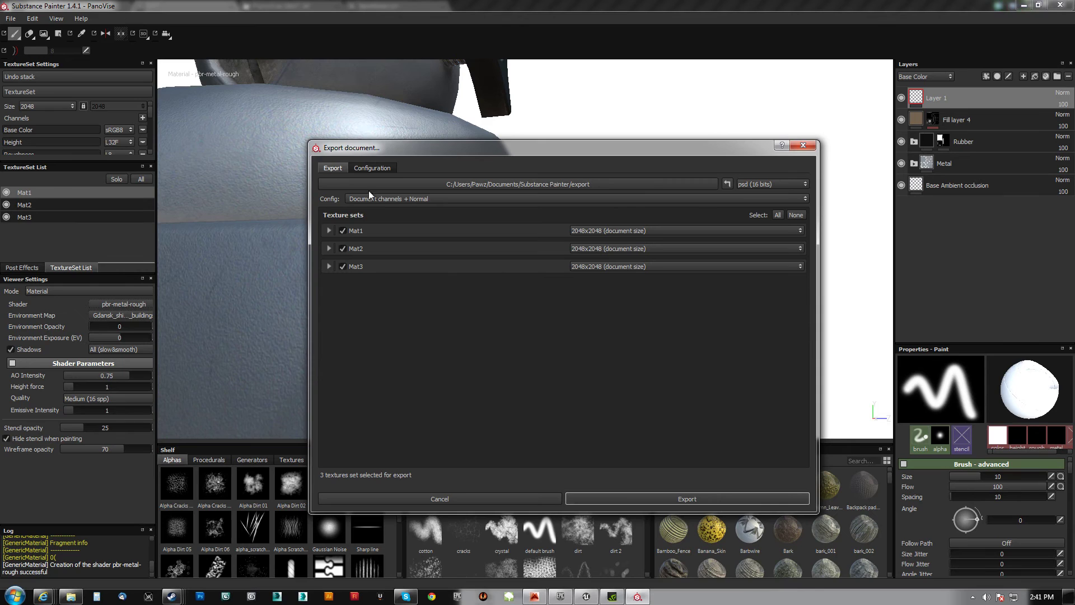
left_click(370, 198)
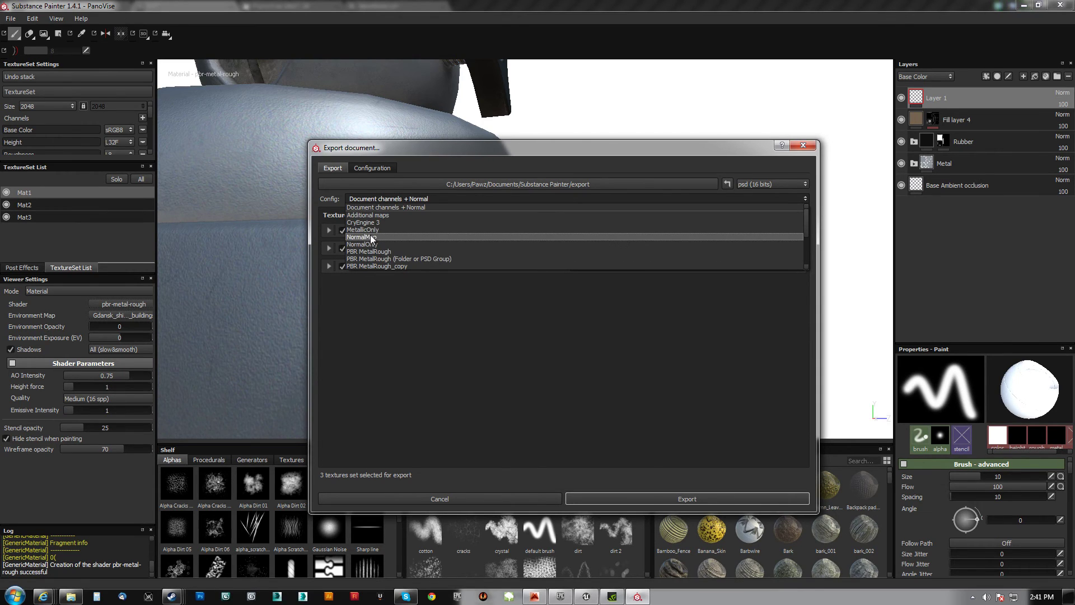
scroll(365, 251, "down", 2)
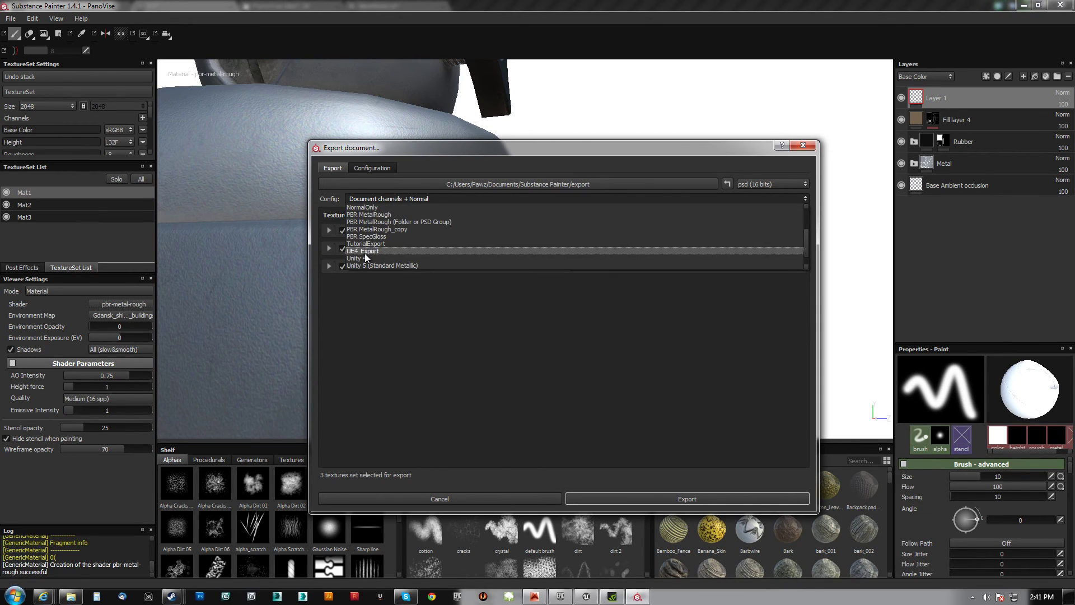
left_click(364, 251)
left_click(383, 167)
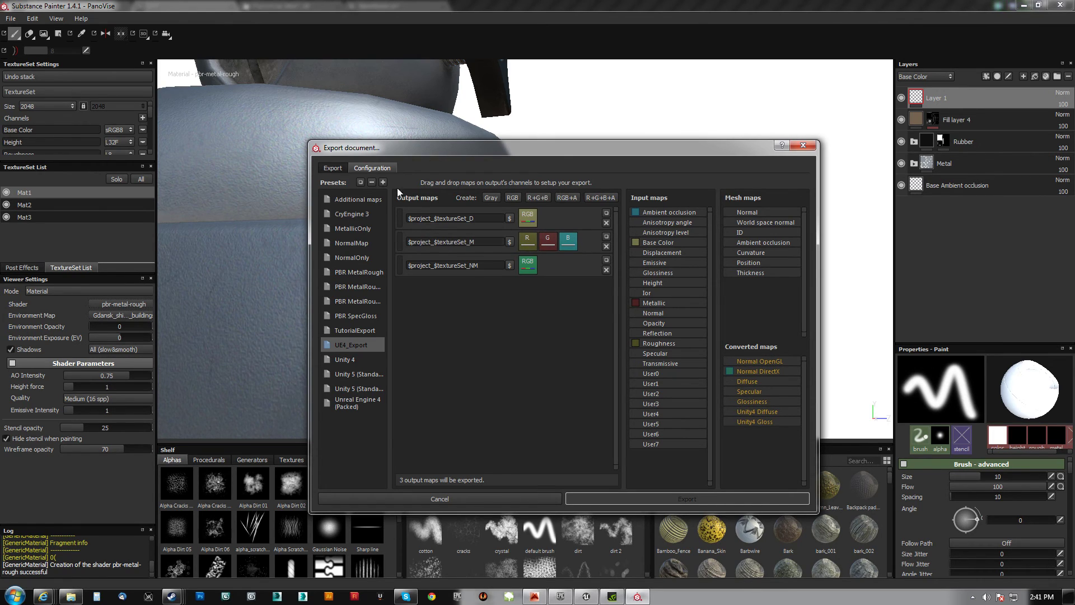
Step: Toggle Mat2 and Mat3 off and back on, leaving Mat1, Mat2 and Mat3 selected
left_click(334, 169)
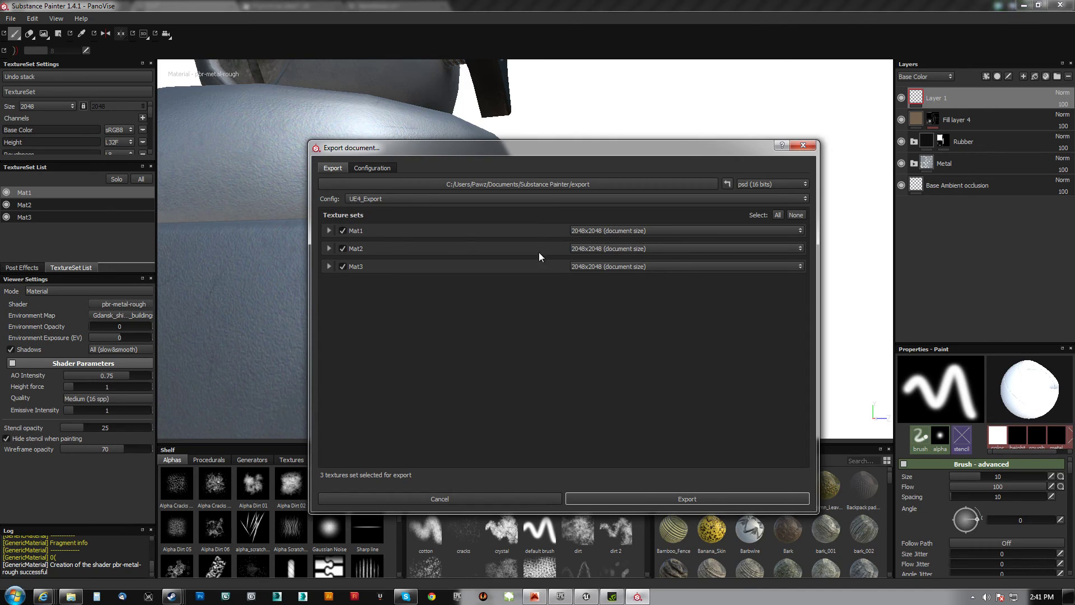
left_click(343, 248)
left_click(341, 266)
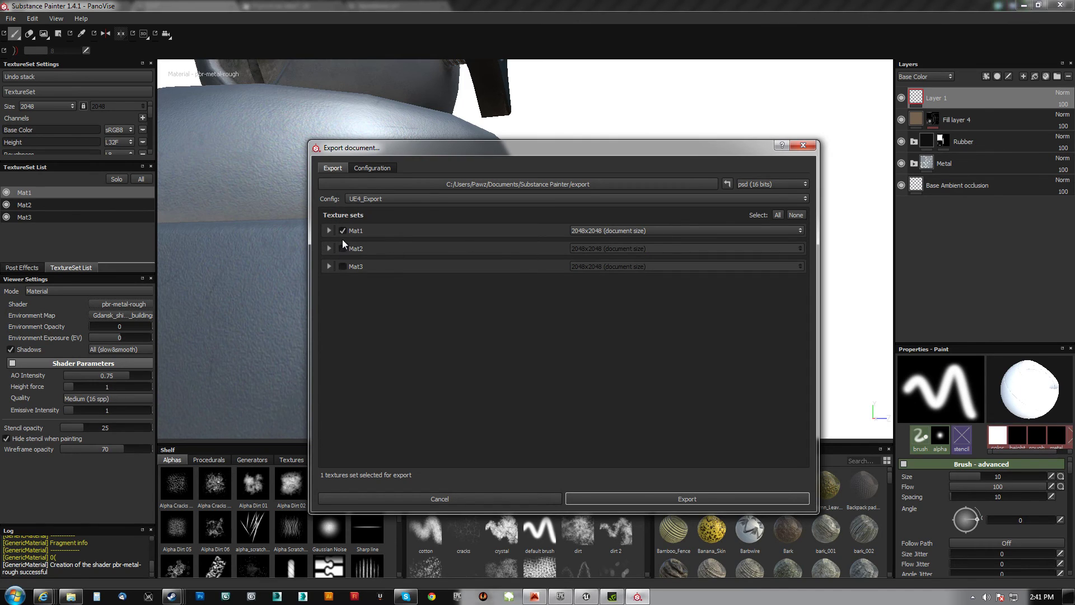
left_click(342, 249)
left_click(341, 267)
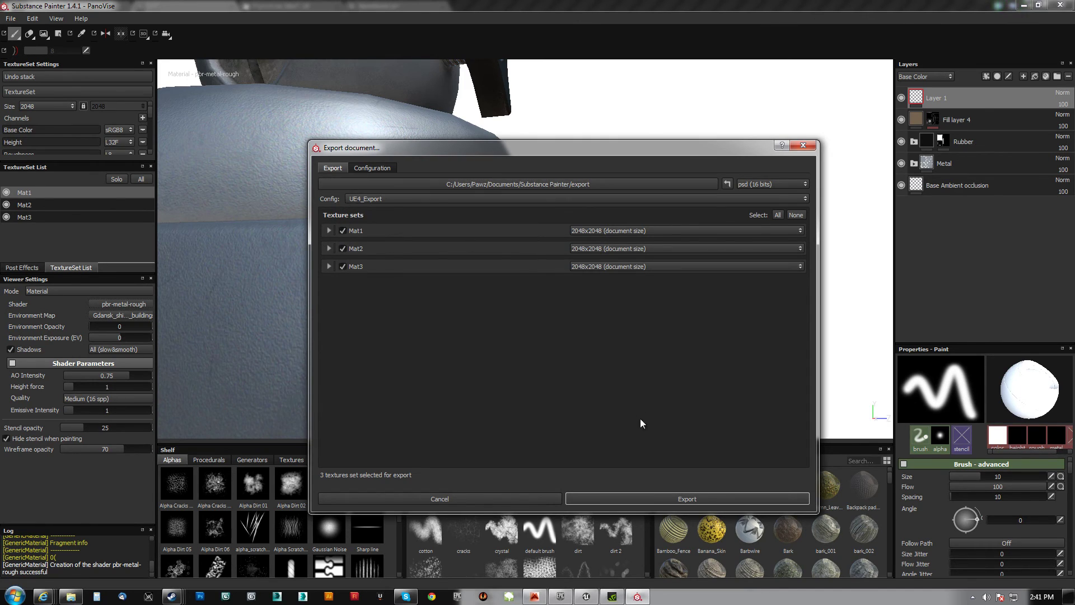
Step: Select the three Mat1 maps among the nine TGAs in NEW_TEXTURES, then show Unreal's VISE folder
left_click(71, 596)
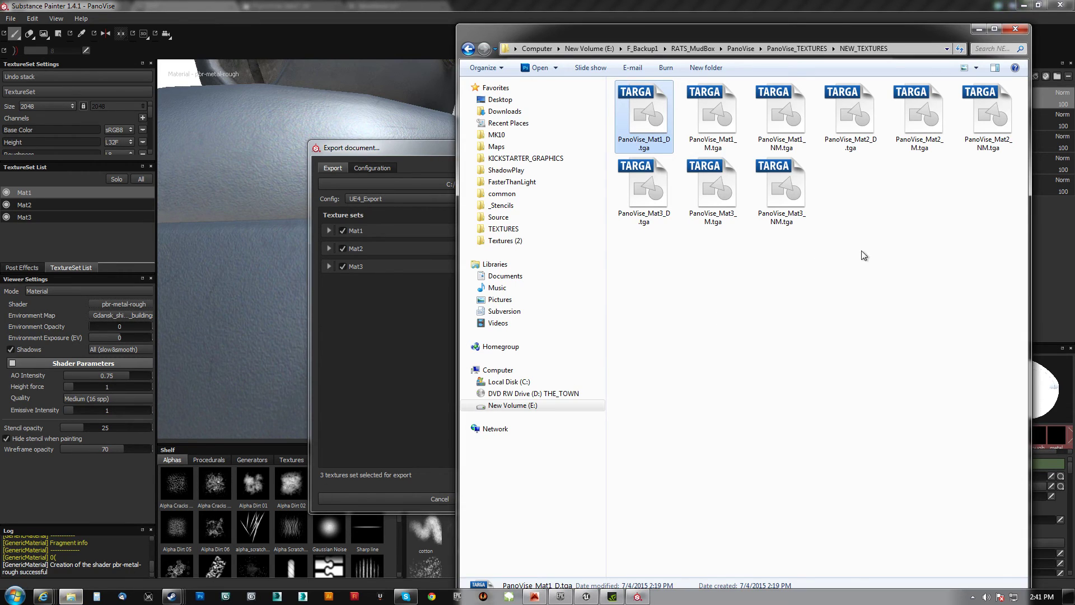
left_click_drag(997, 205, 617, 115)
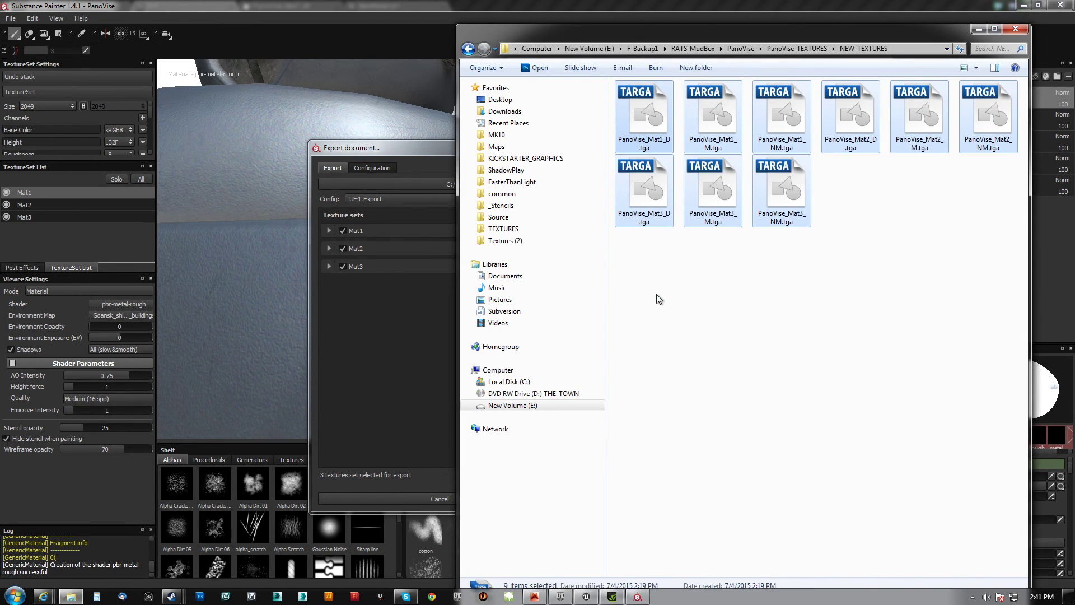
left_click(649, 103)
left_click(780, 140, "shift")
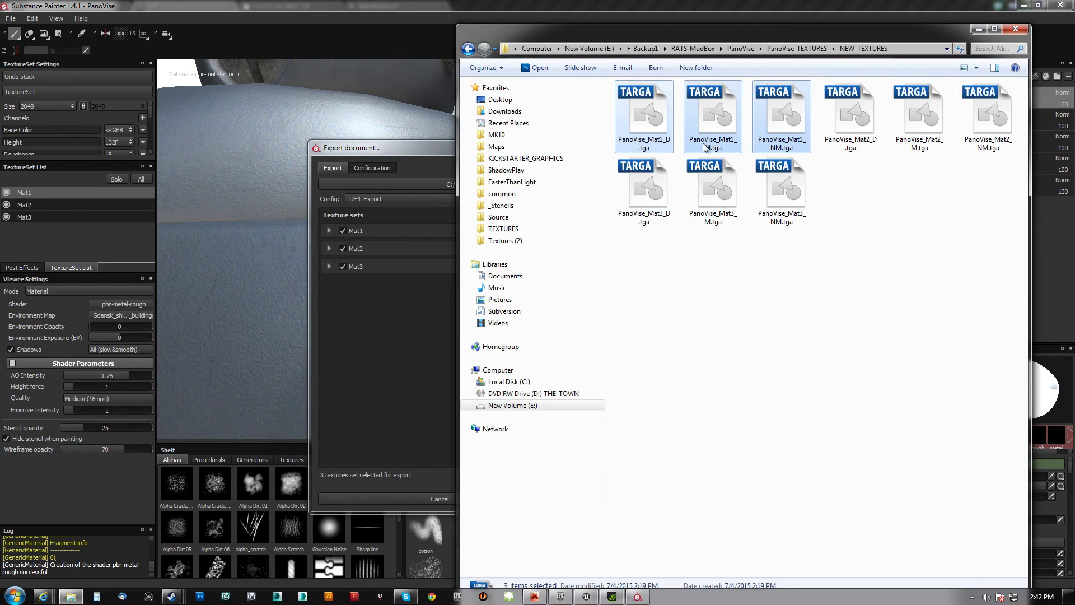
left_click(585, 596)
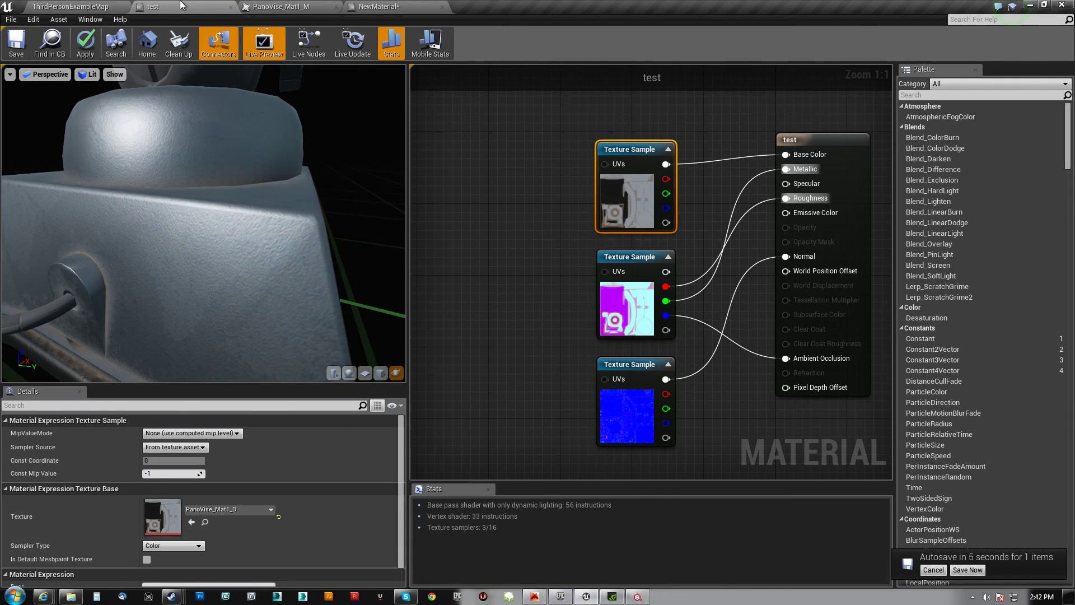
left_click(74, 7)
left_click(249, 530)
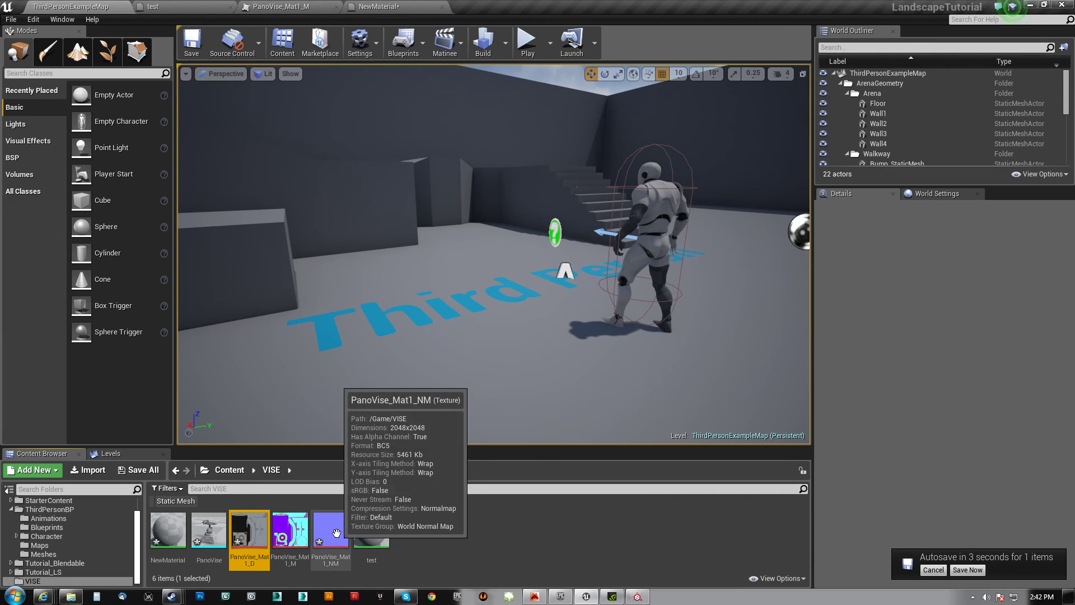
double_click(291, 529)
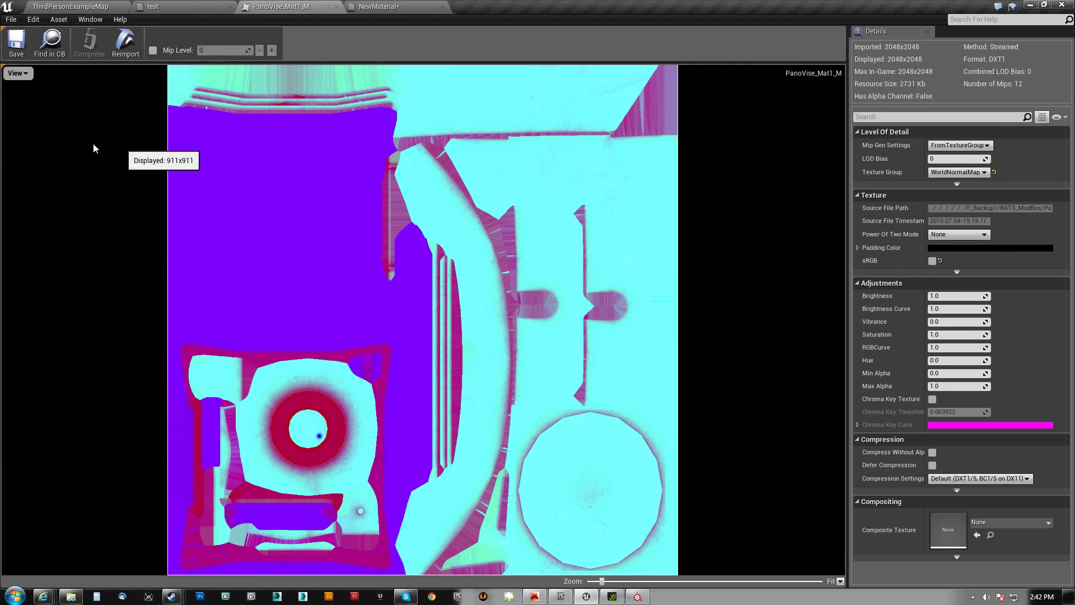
left_click(21, 78)
left_click(7, 108)
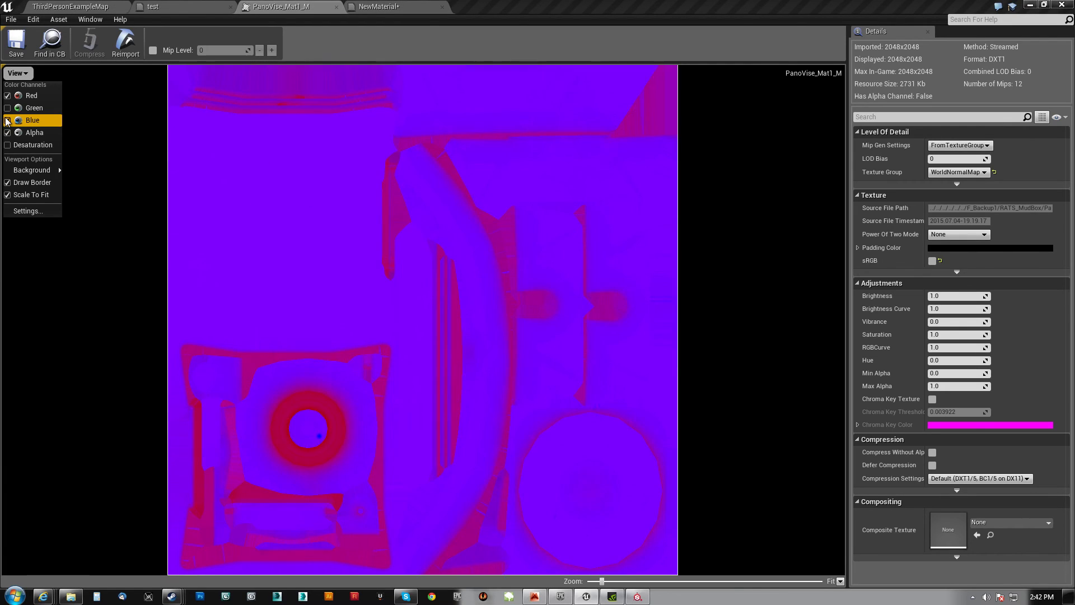
left_click(8, 120)
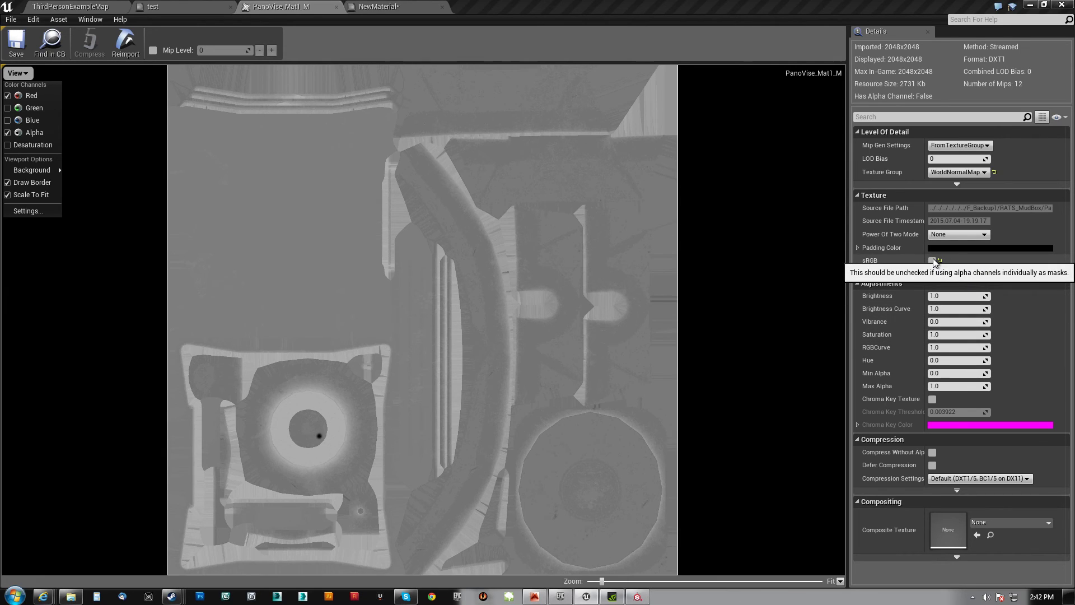
left_click(952, 478)
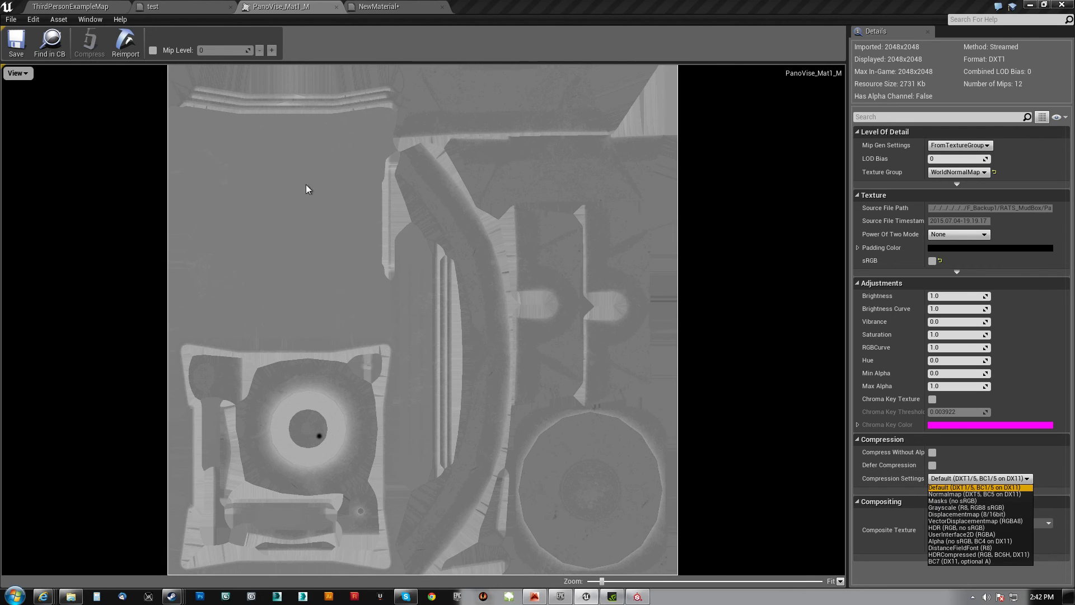
left_click(100, 83)
left_click(91, 8)
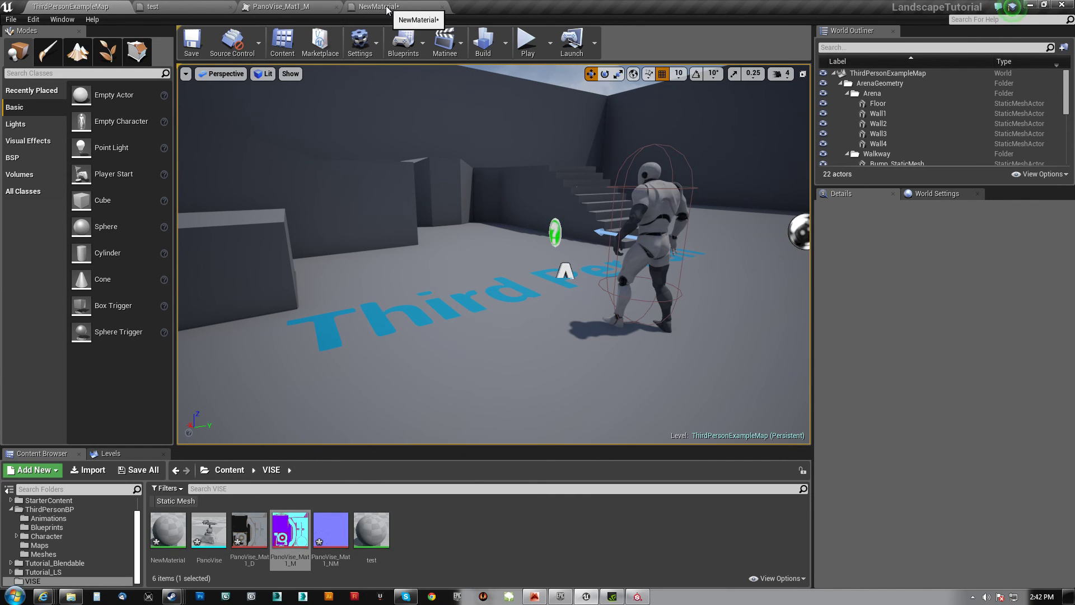
Step: Reposition the PanoVise_Mat1_D, _M and _NM texture sample nodes in NewMaterial and check the preview
left_click(361, 7)
scroll(253, 250, "up", 3)
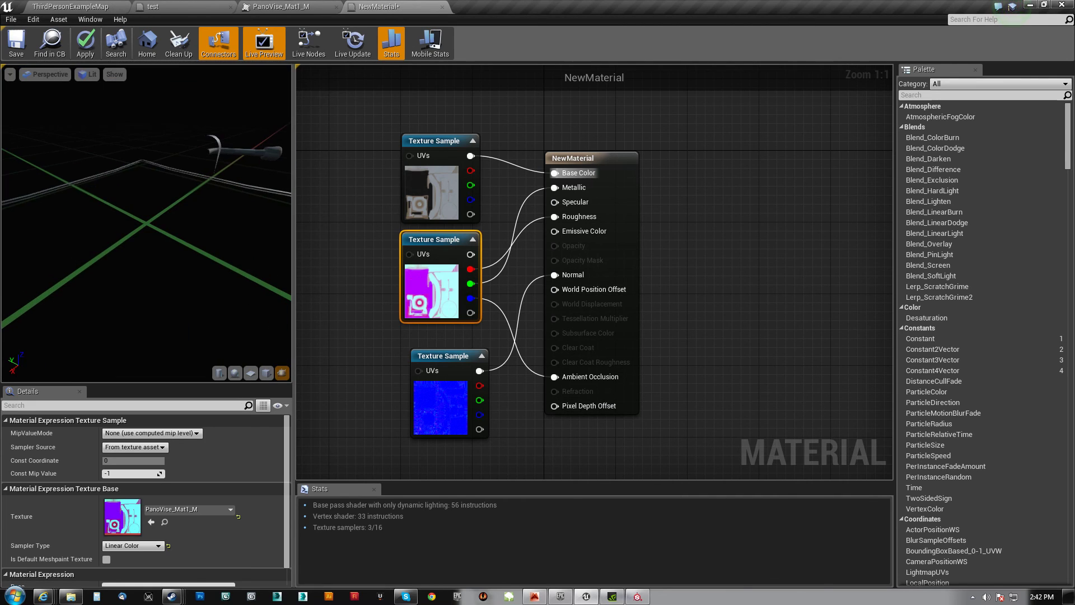
left_click_drag(443, 141, 442, 124)
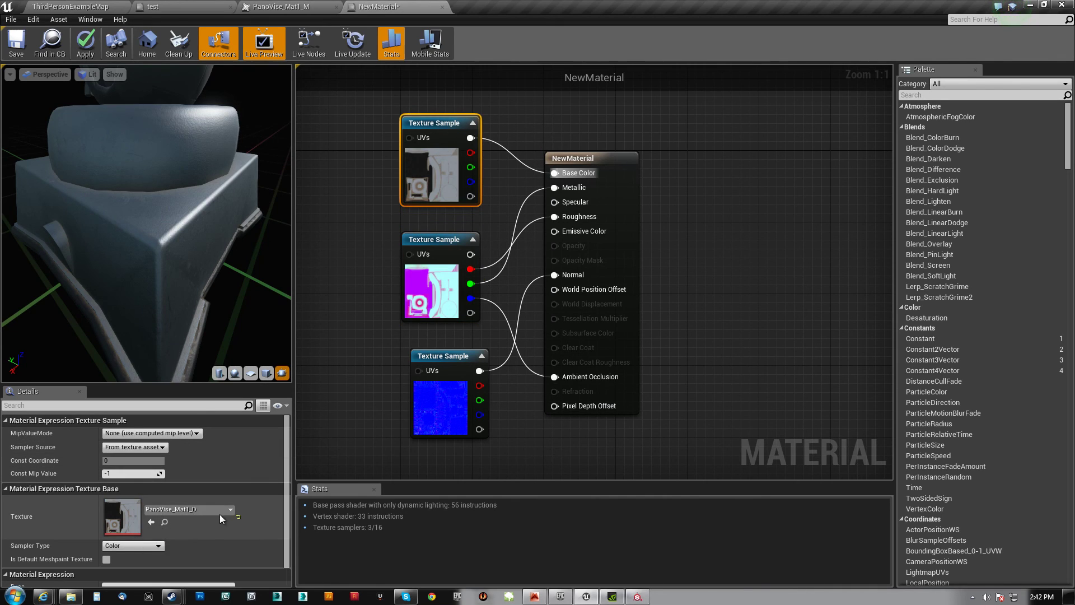
mouse_move(449, 270)
left_mouse_down()
mouse_move(390, 241)
mouse_move(449, 269)
left_mouse_up()
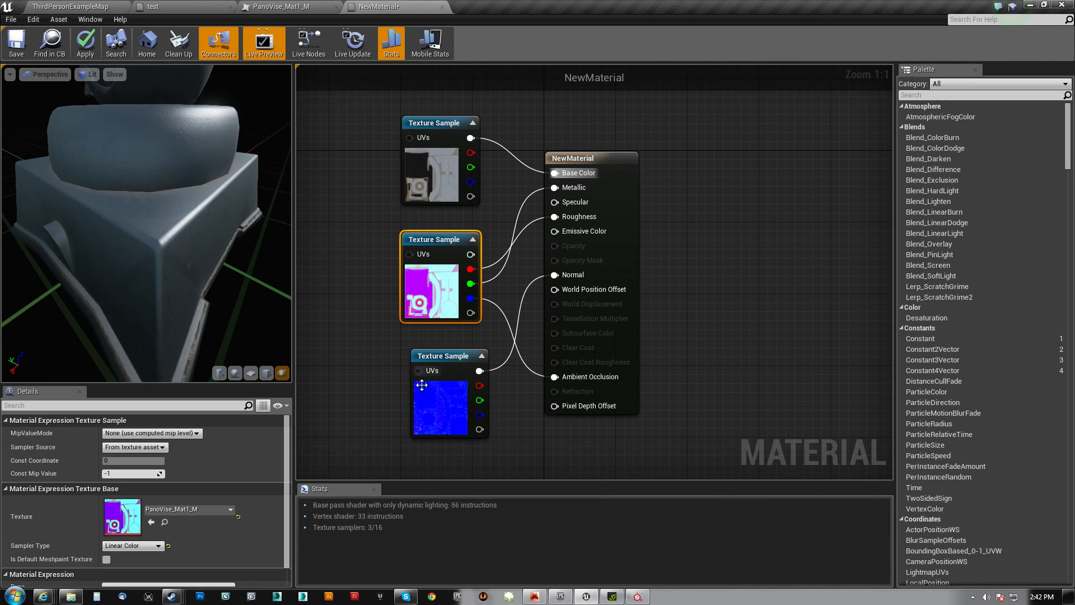
left_click_drag(453, 409, 443, 417)
left_click(433, 297)
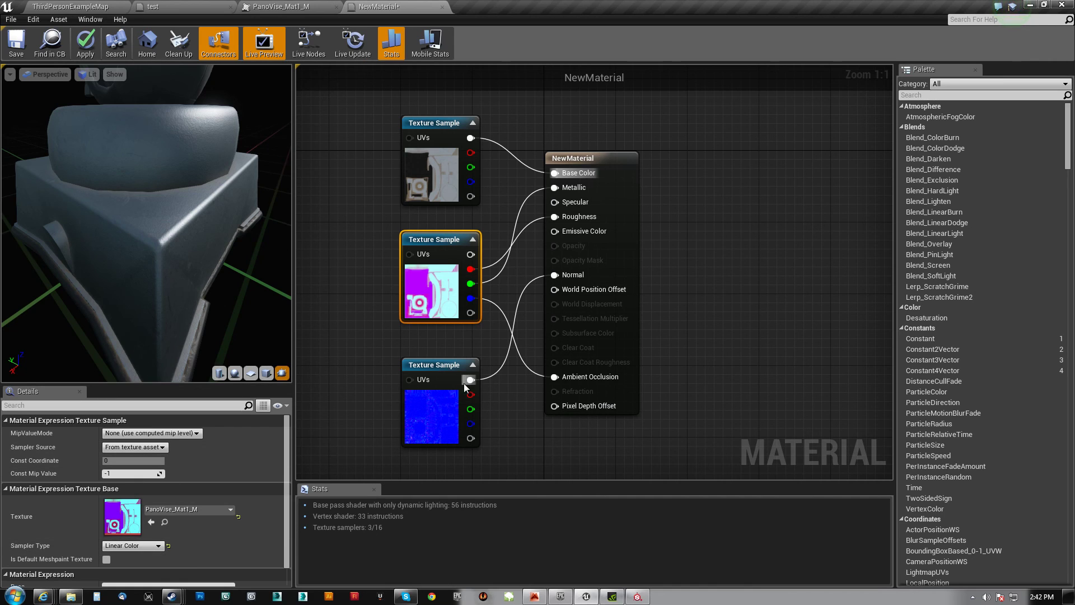
left_click_drag(432, 402, 432, 384)
mouse_move(147, 224)
left_mouse_down()
mouse_move(168, 213)
mouse_move(156, 235)
mouse_move(134, 224)
mouse_move(147, 213)
mouse_move(157, 224)
mouse_move(140, 230)
mouse_move(147, 224)
left_mouse_up()
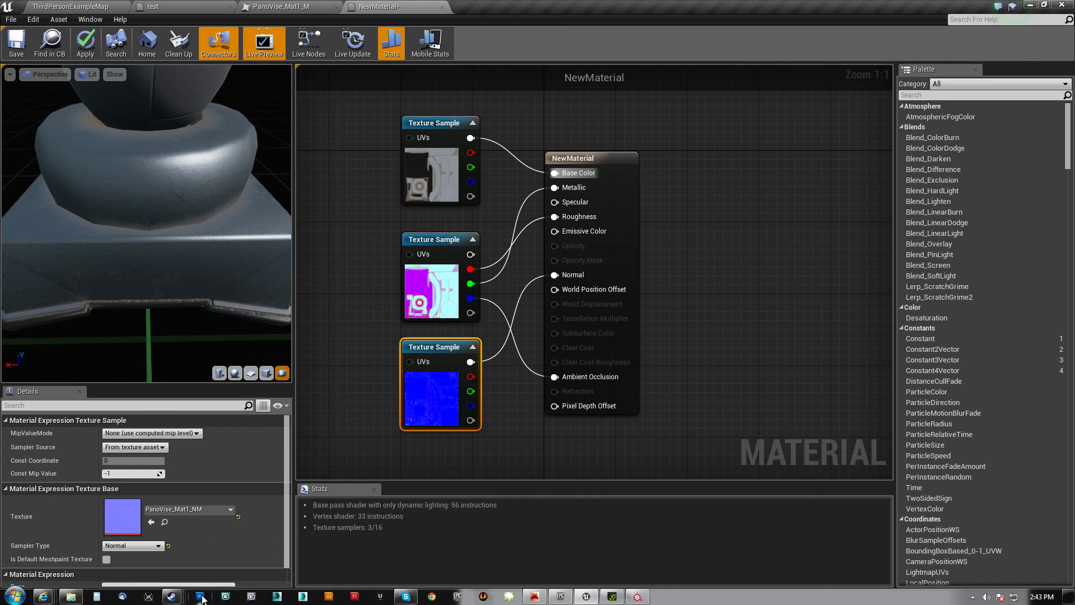
Step: Review the Correct PBR In UE4 YouTube page, then return to Substance Painter's export dialog
left_click(46, 594)
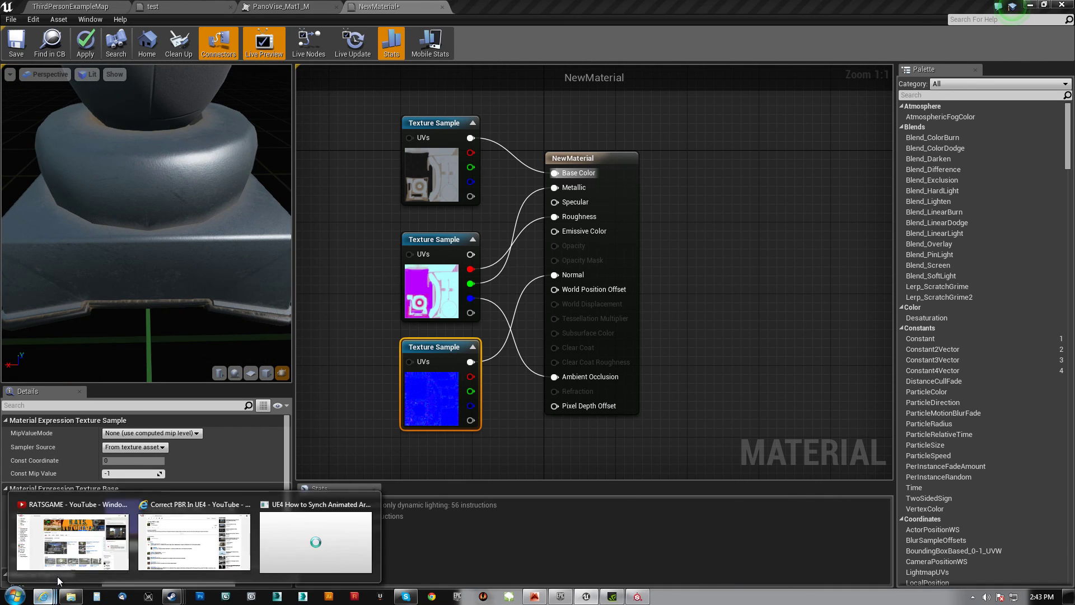
left_click(218, 501)
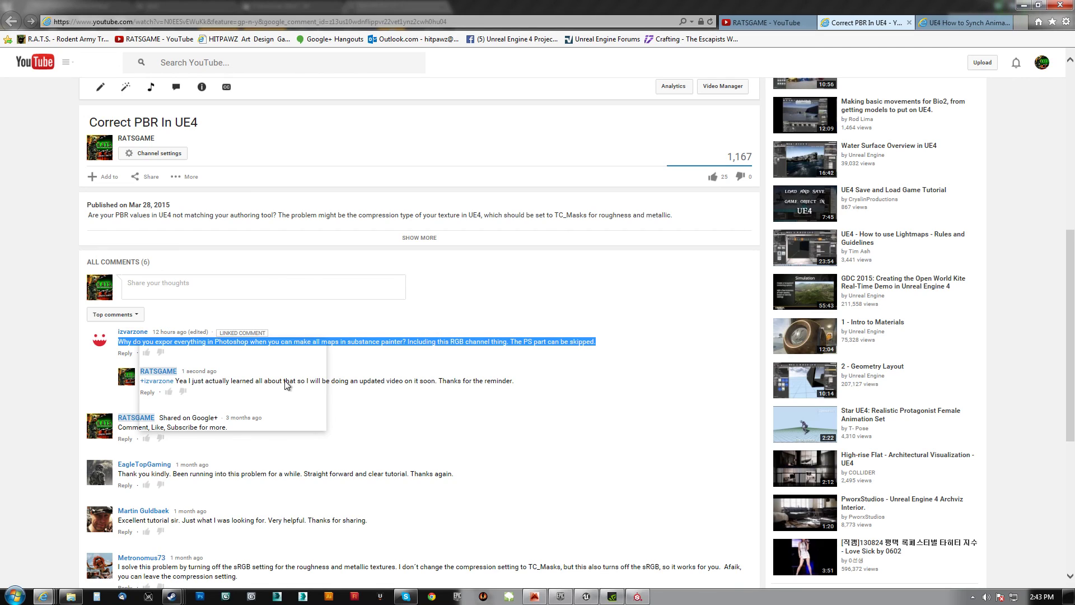
left_click(636, 597)
Step: View the Unreal Engine 4 (Packed) preset's four output maps, then close the export dialog
left_click(367, 168)
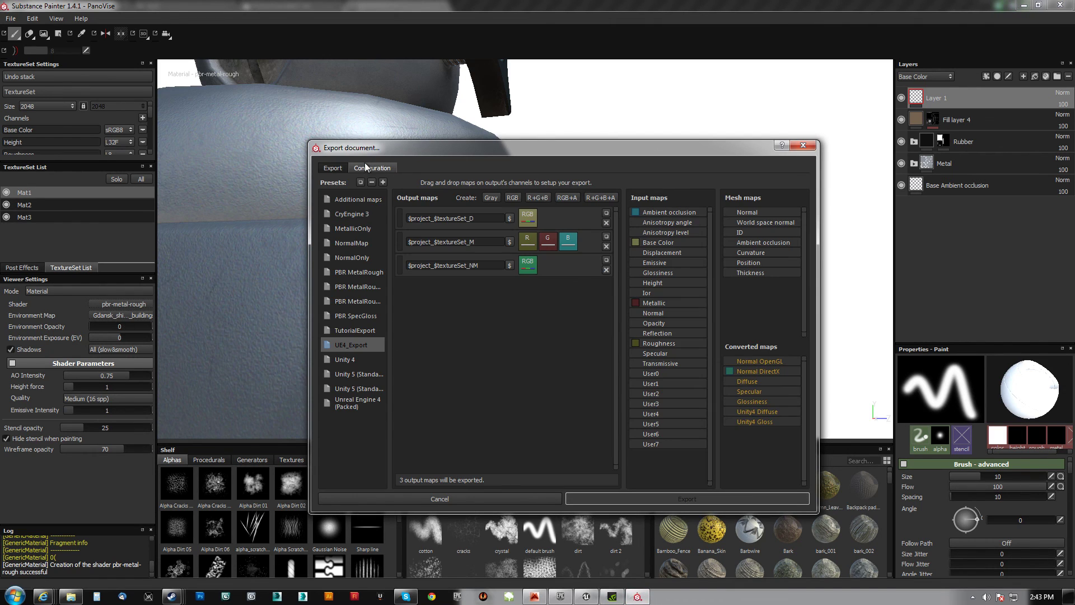
left_click(349, 405)
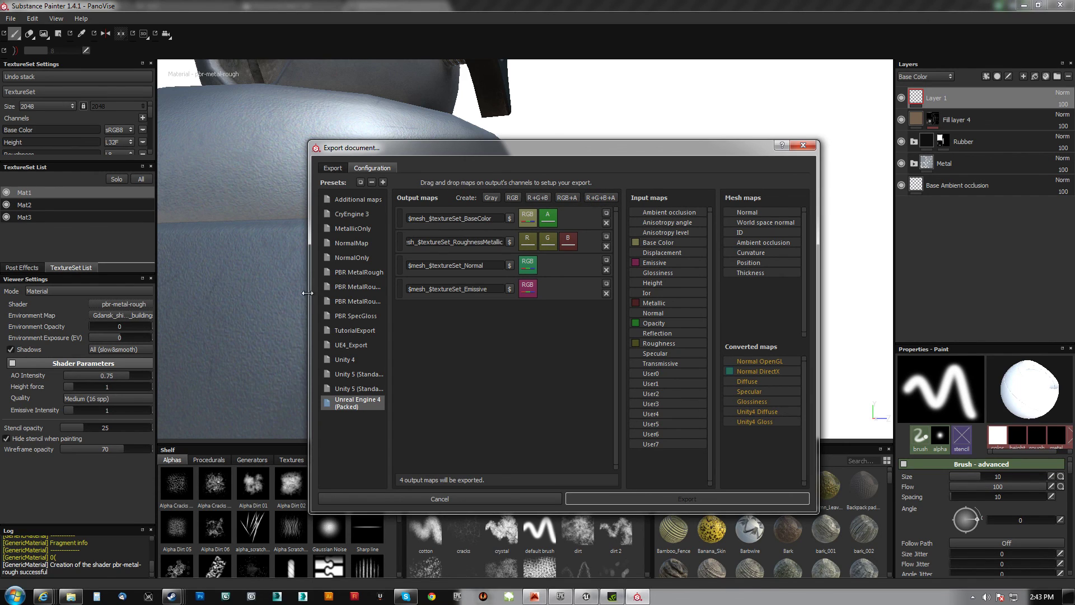
left_click(801, 145)
Step: Reread the Correct PBR In UE4 comment thread, then return to the NewMaterial editor
mouse_move(43, 596)
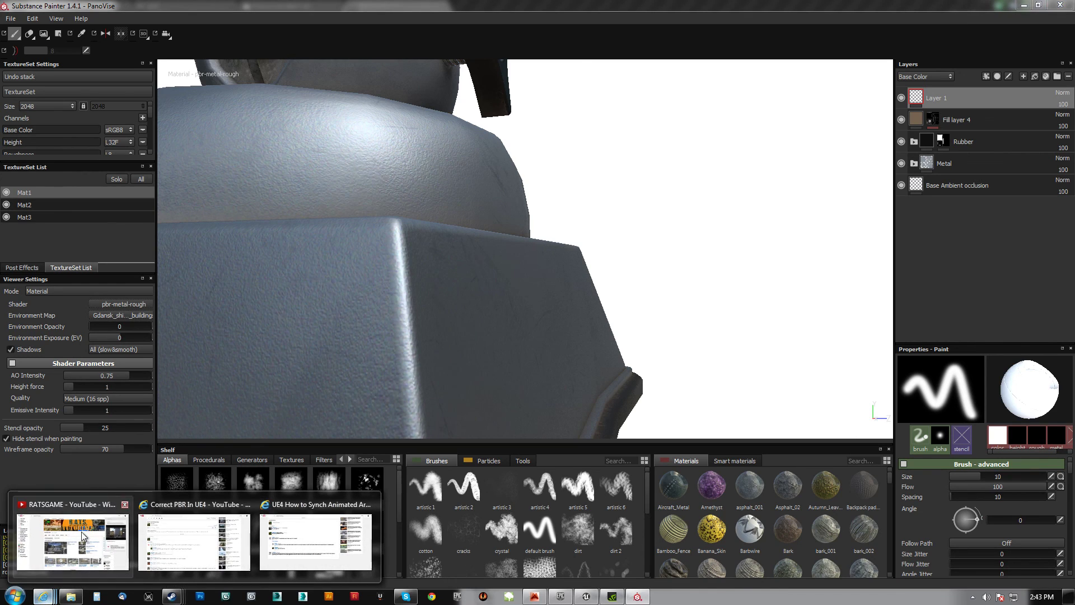
left_click(191, 515)
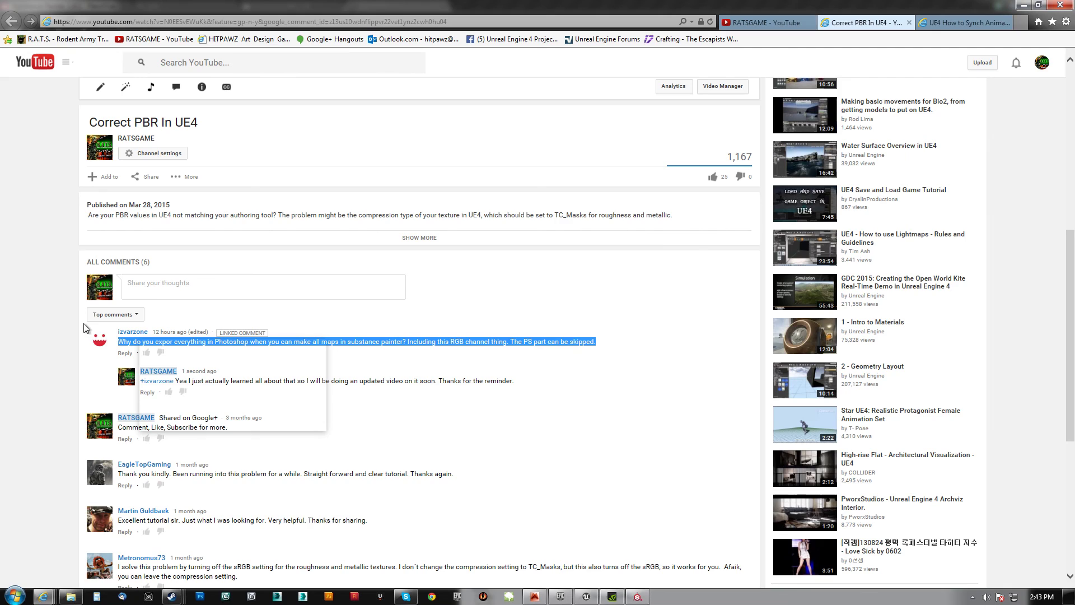
mouse_move(128, 337)
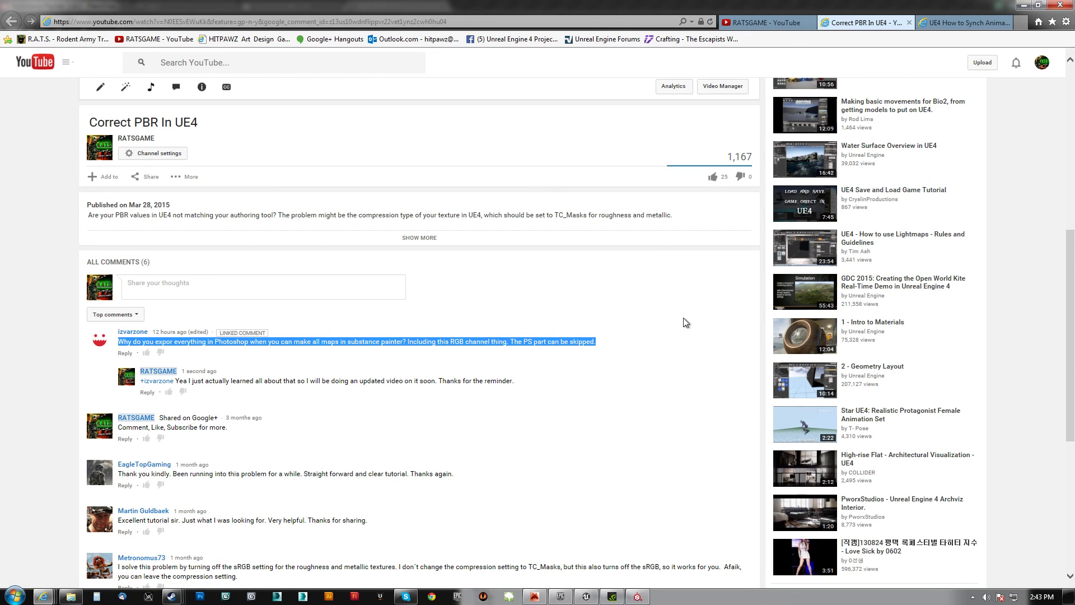
left_click(592, 596)
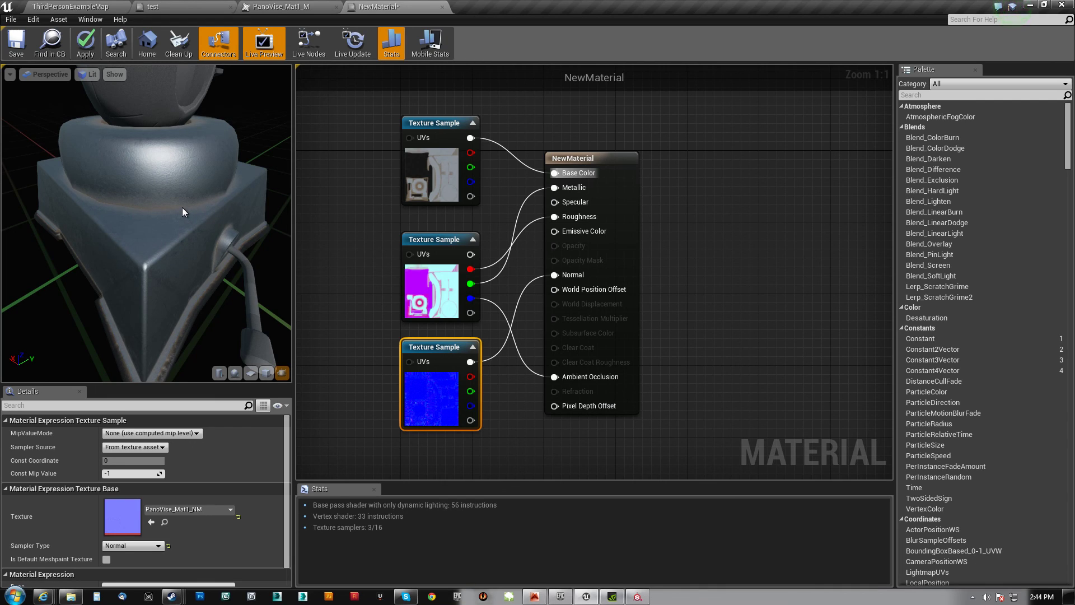
mouse_move(160, 225)
left_mouse_down()
mouse_move(238, 214)
mouse_move(166, 231)
left_mouse_up()
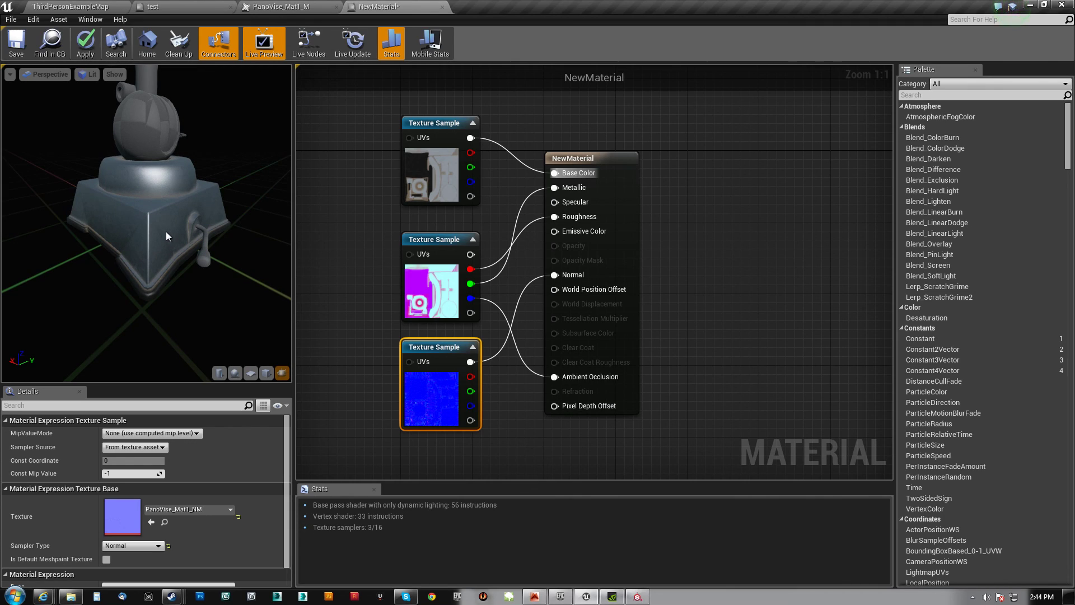